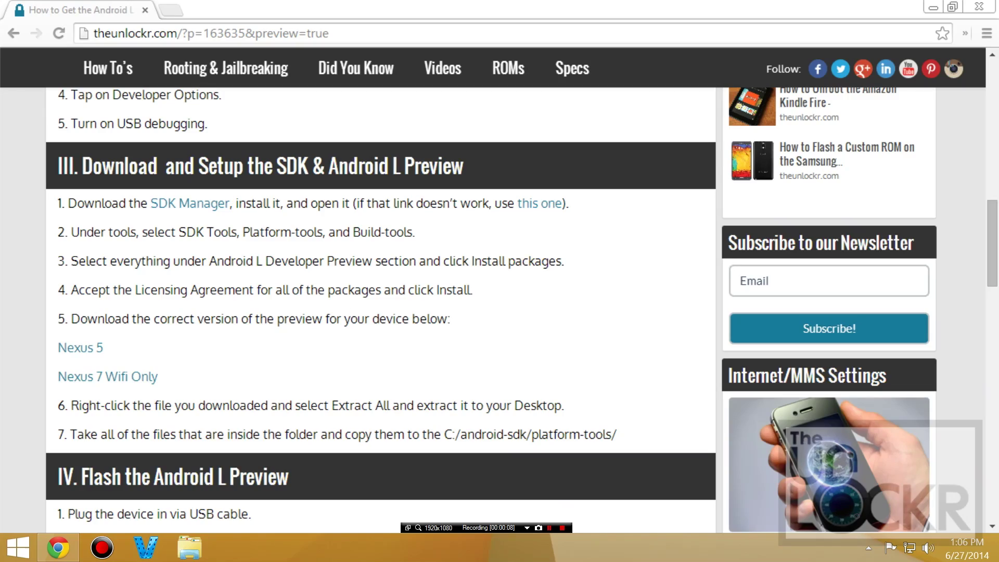
# Save installer_r23-windows.exe to the Desktop and run it past the welcome page to the JDK check.
pyautogui.click(190, 204)
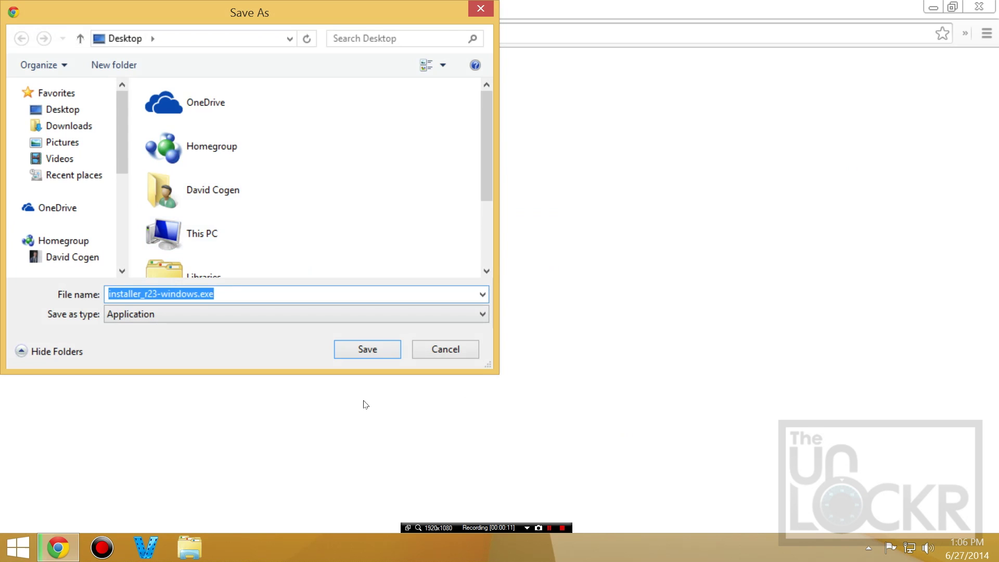
pyautogui.click(370, 348)
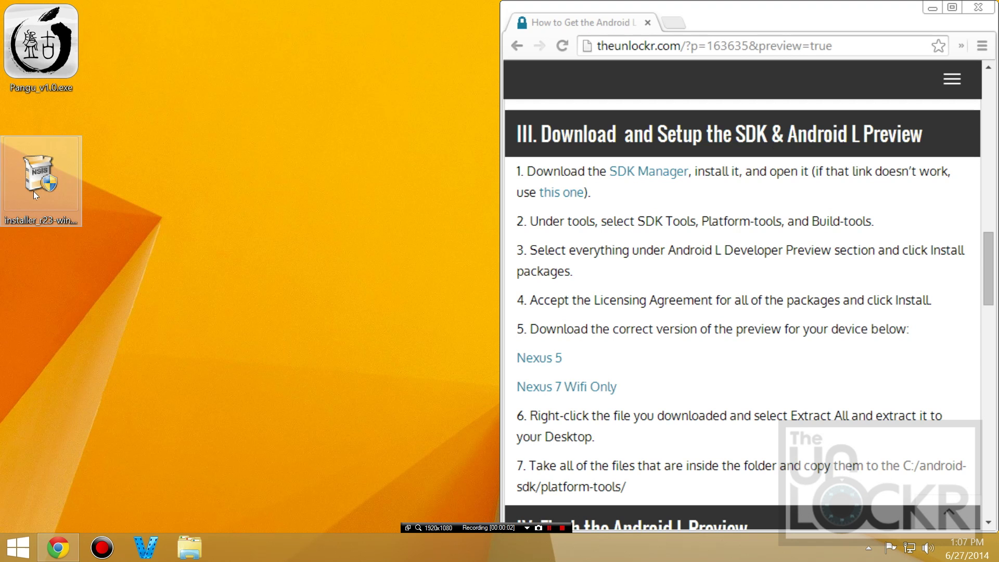
pyautogui.click(33, 192)
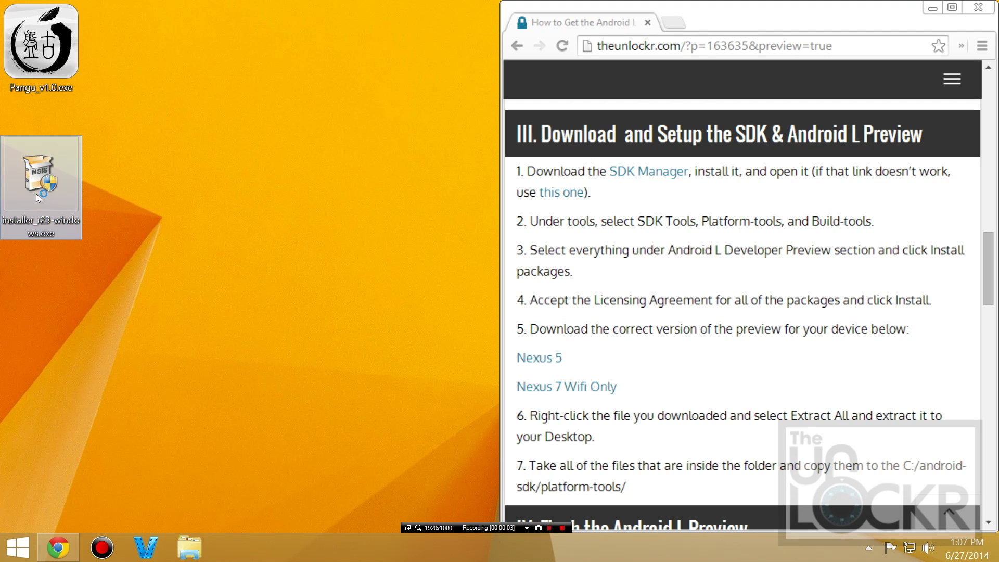
pyautogui.click(581, 406)
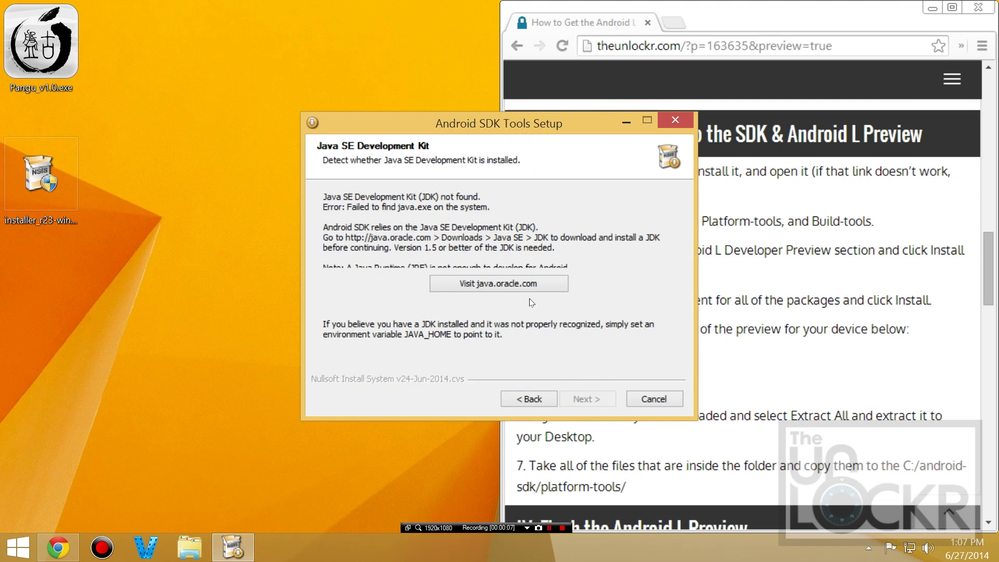
# Go from the tutorial to Oracle's Java SE JDK 8u5 download page.
pyautogui.click(467, 284)
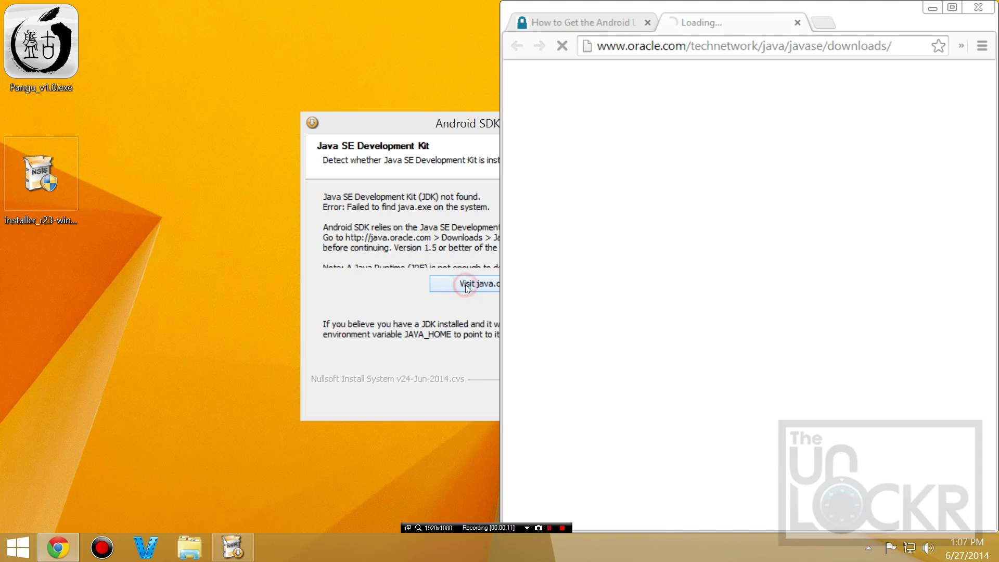
pyautogui.scroll(-3, 874, 324)
pyautogui.scroll(-2, 874, 324)
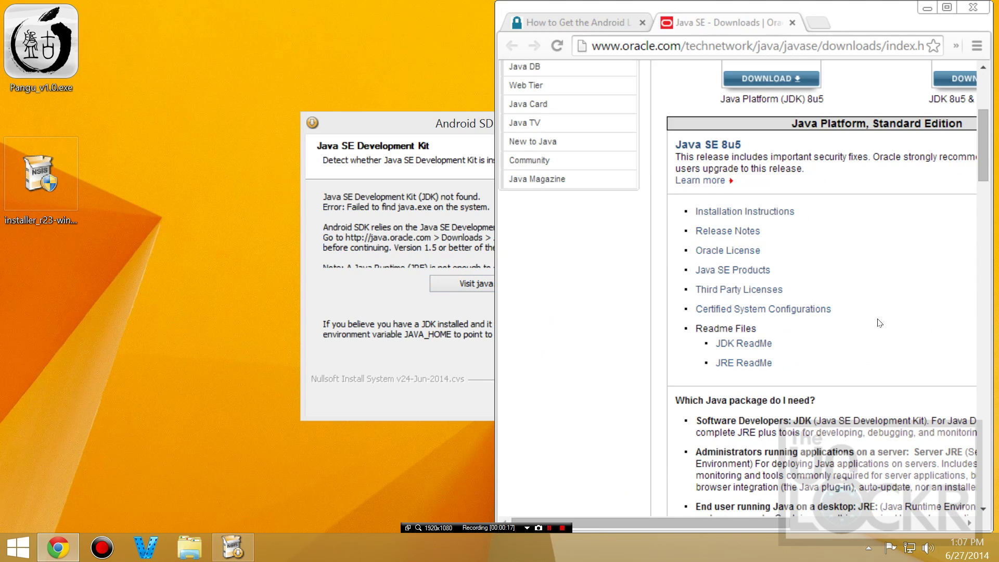
pyautogui.moveTo(710, 520); pyautogui.dragTo(812, 519)
pyautogui.click(885, 224)
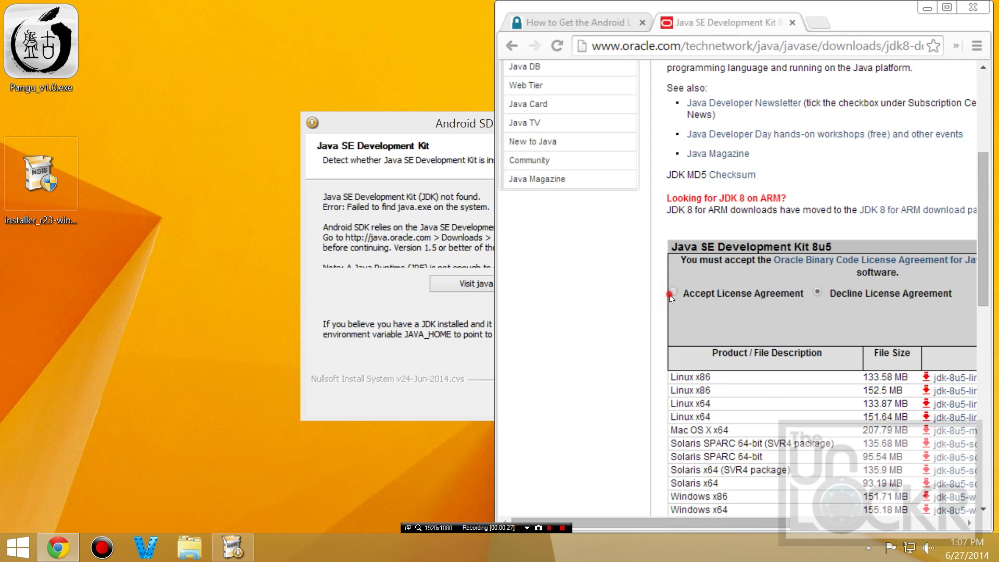
# Accept the licence, save jdk-8u5-windows-x64.exe to the Desktop, and launch it.
pyautogui.click(671, 291)
pyautogui.scroll(-1, 635, 314)
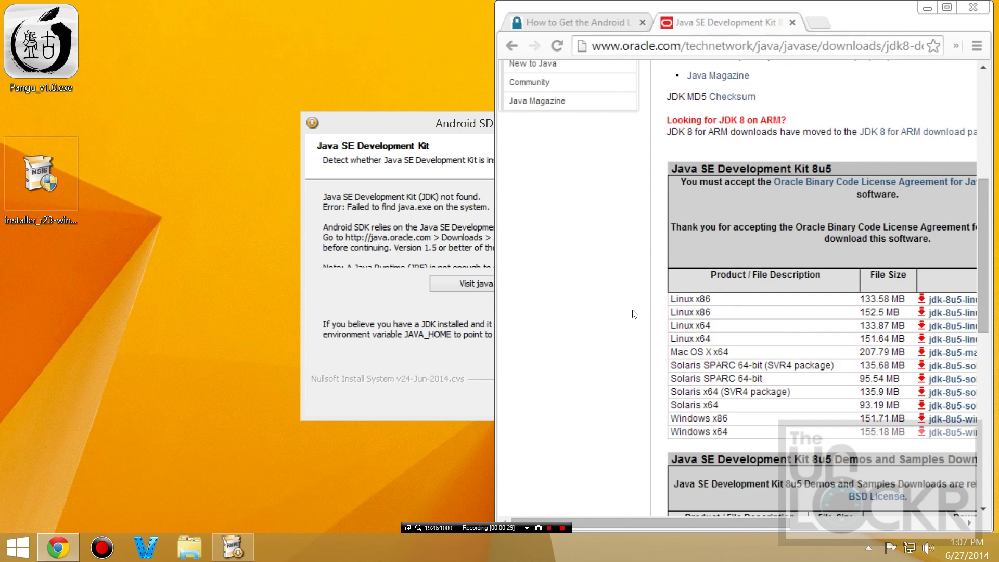
pyautogui.moveTo(614, 520); pyautogui.dragTo(763, 521)
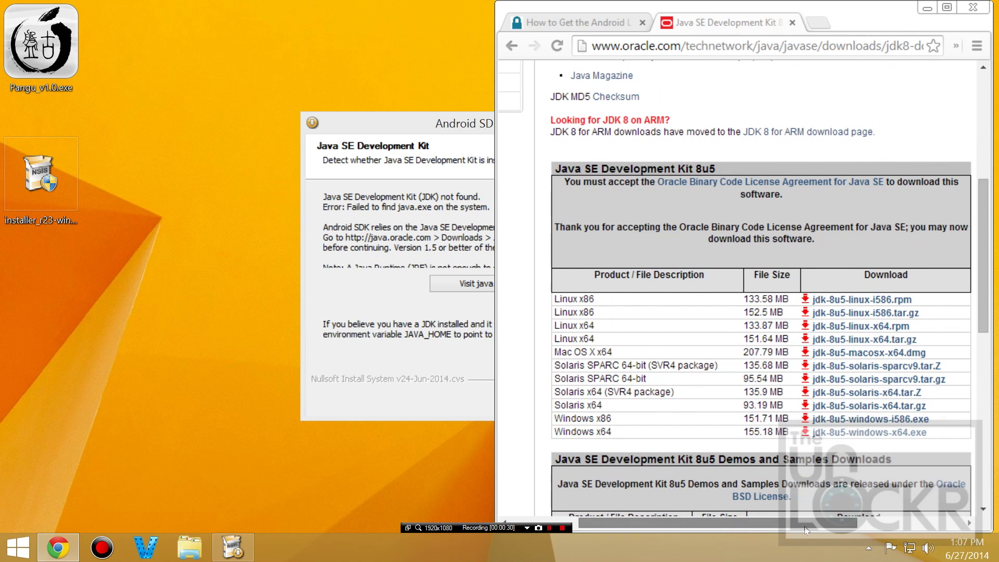
pyautogui.click(850, 433)
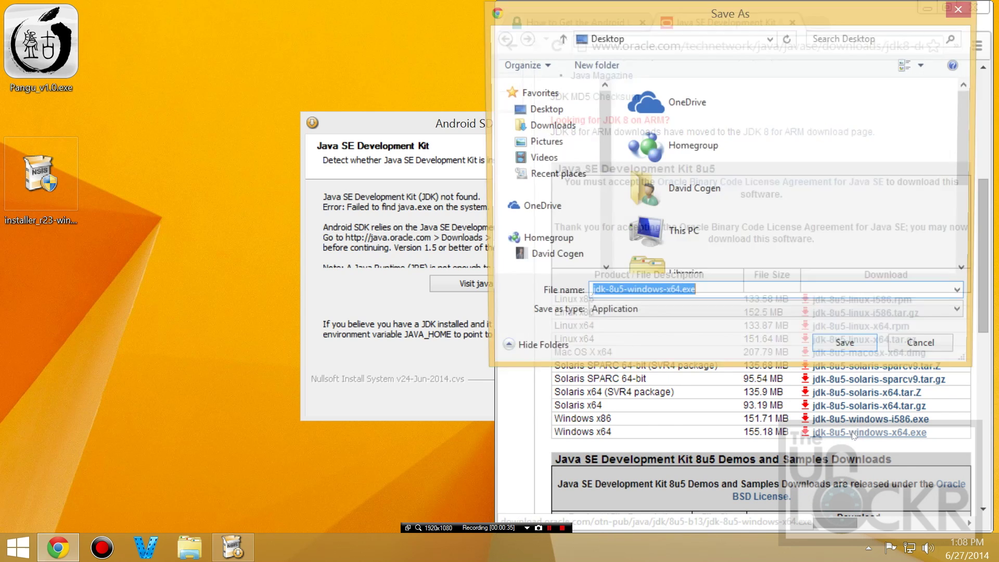
pyautogui.click(853, 354)
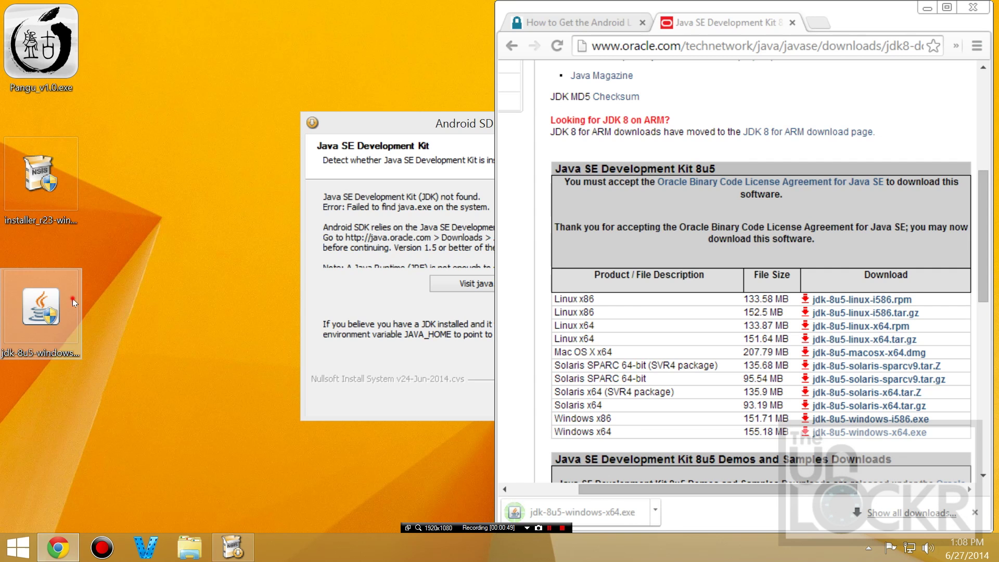
pyautogui.doubleClick(73, 298)
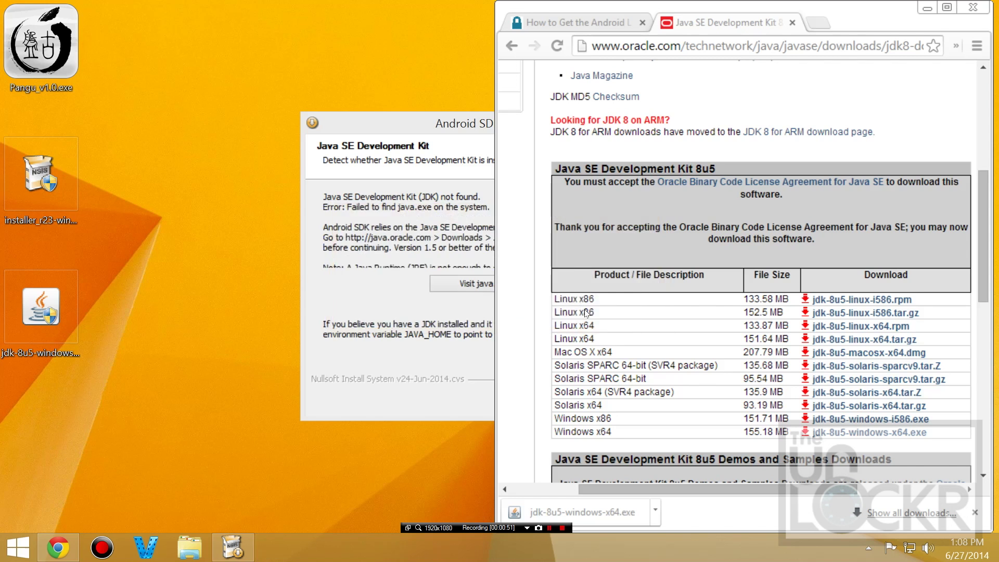
# Install JDK 8 Update 5 (64-bit) with the default features and close the installer.
pyautogui.click(604, 411)
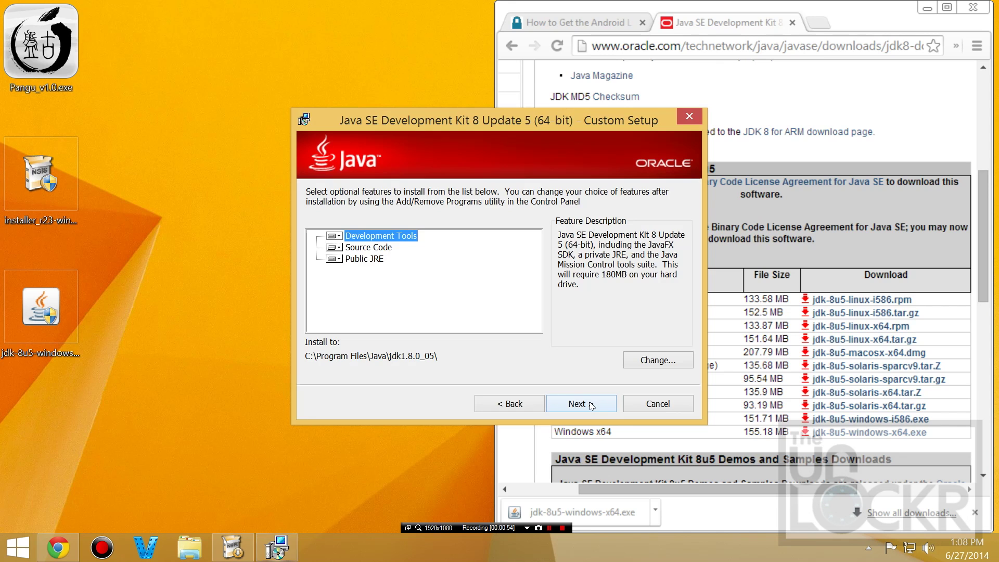
pyautogui.click(592, 406)
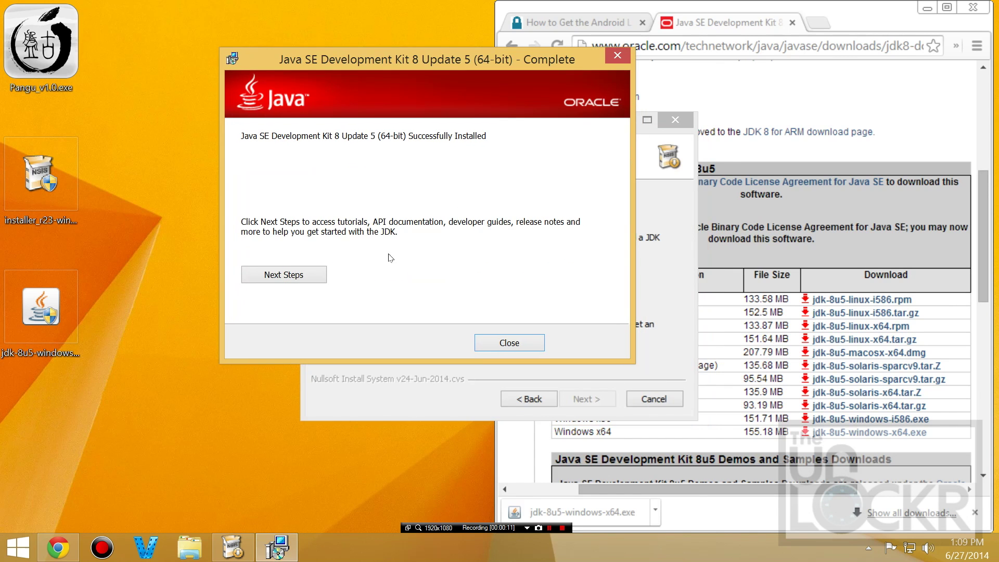
pyautogui.click(510, 342)
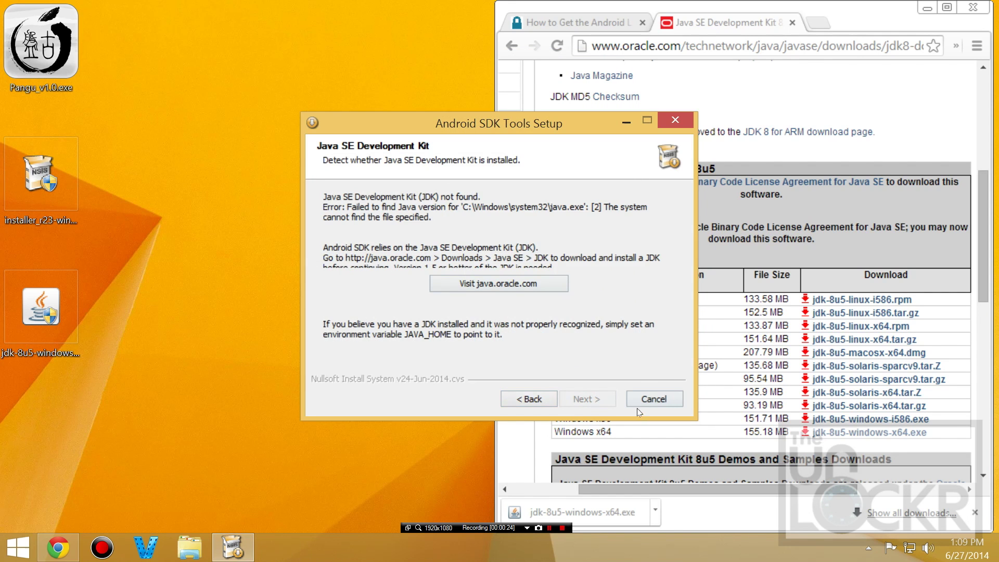
# Cancel the failed SDK setup and relaunch installer_r23-windows.exe past its welcome page.
pyautogui.click(651, 398)
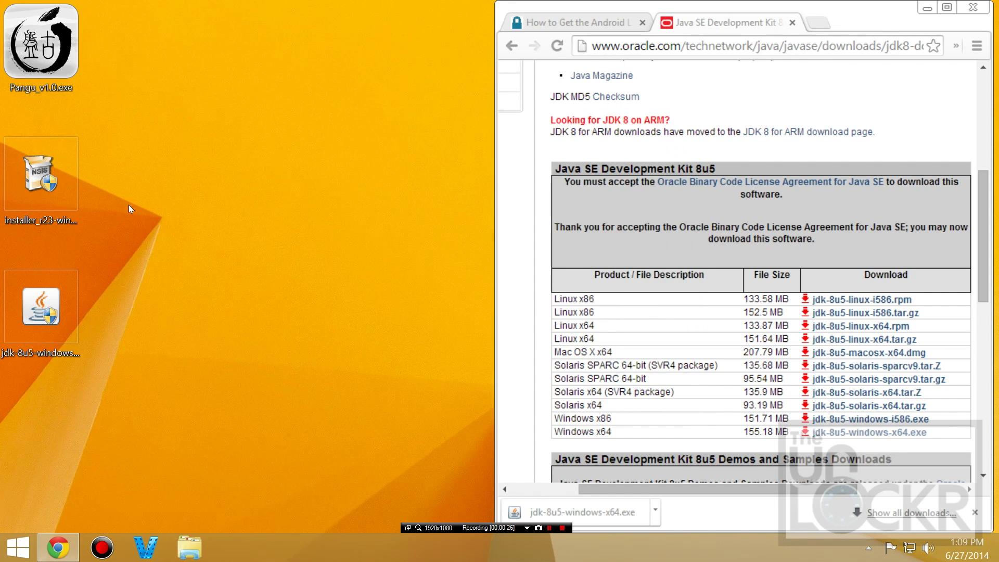
pyautogui.click(61, 188)
pyautogui.doubleClick(61, 188)
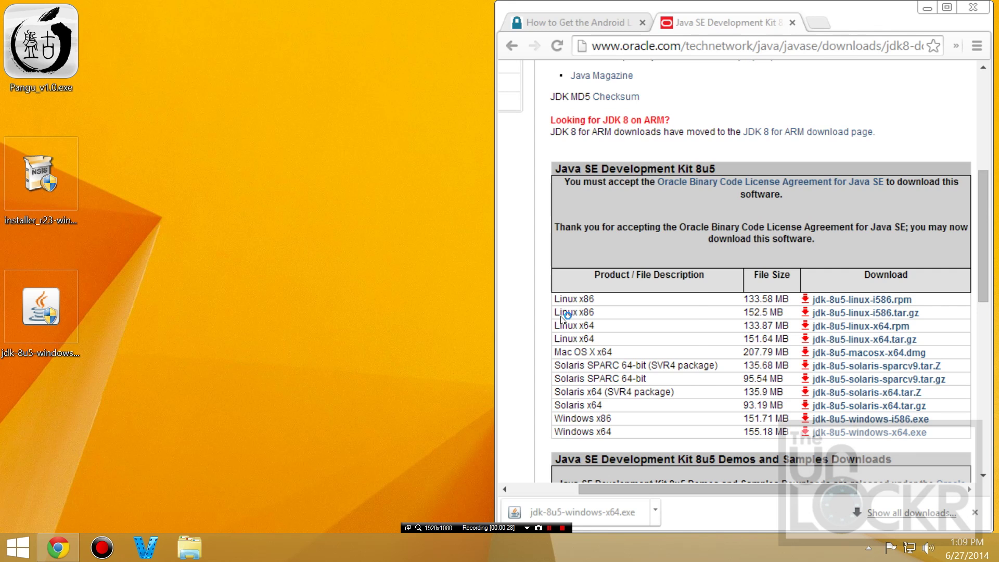
pyautogui.click(584, 401)
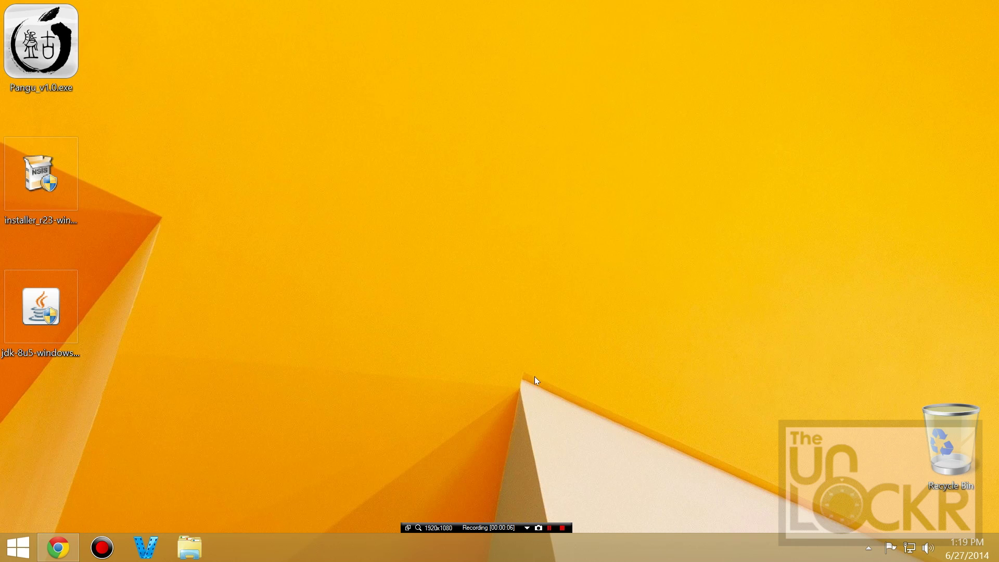
# Open Control Panel from the Settings charm and search it for 'enviro'.
pyautogui.moveTo(996, 2)
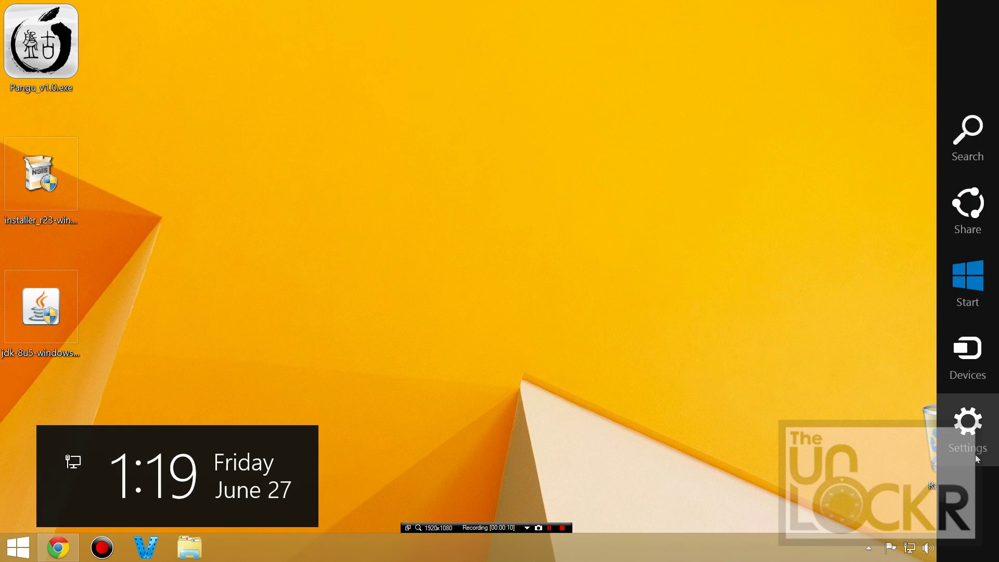
pyautogui.click(967, 427)
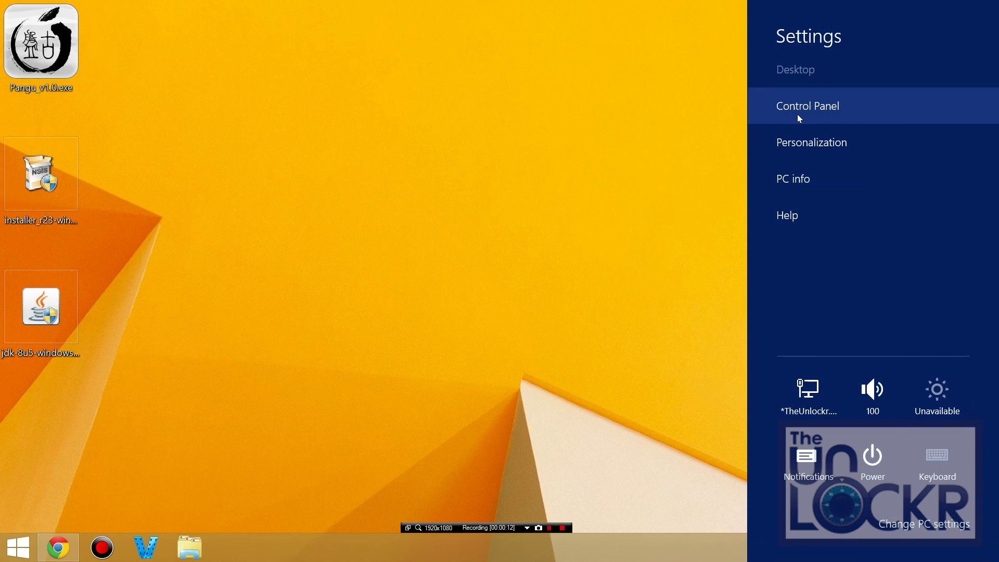
pyautogui.click(798, 108)
pyautogui.click(518, 158)
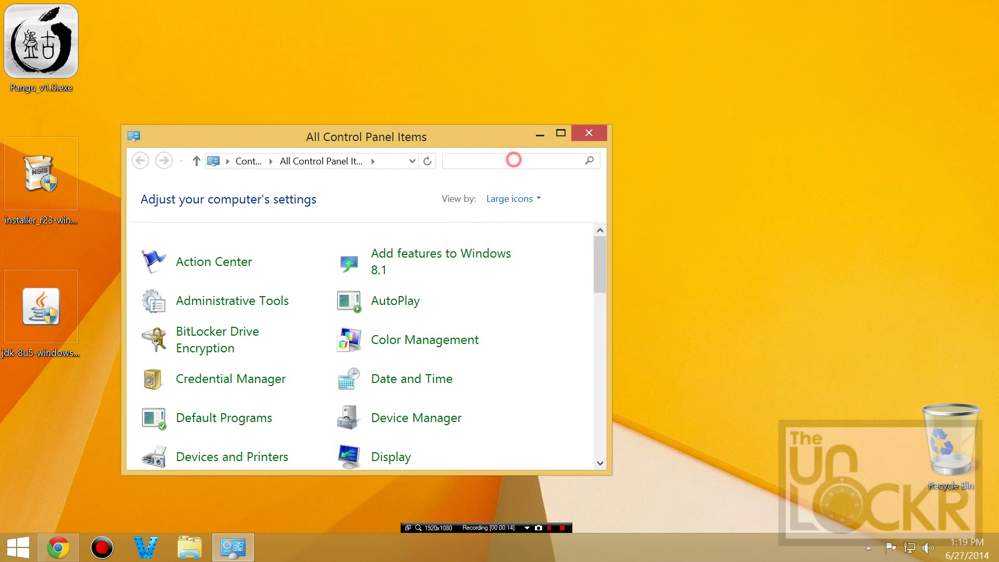
pyautogui.write('enviro')
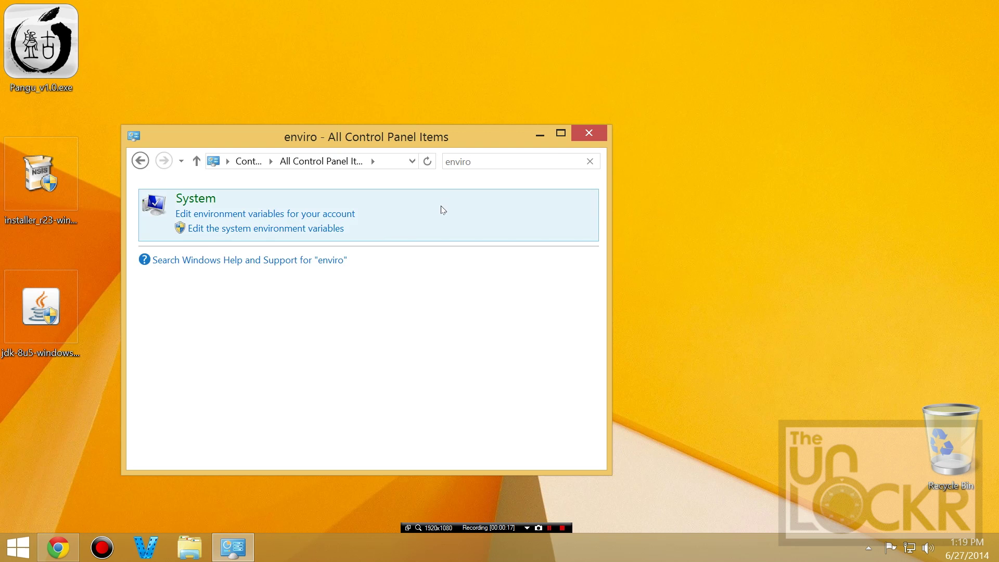
# Open System Properties from the search result and bring up its Environment Variables dialog.
pyautogui.click(199, 233)
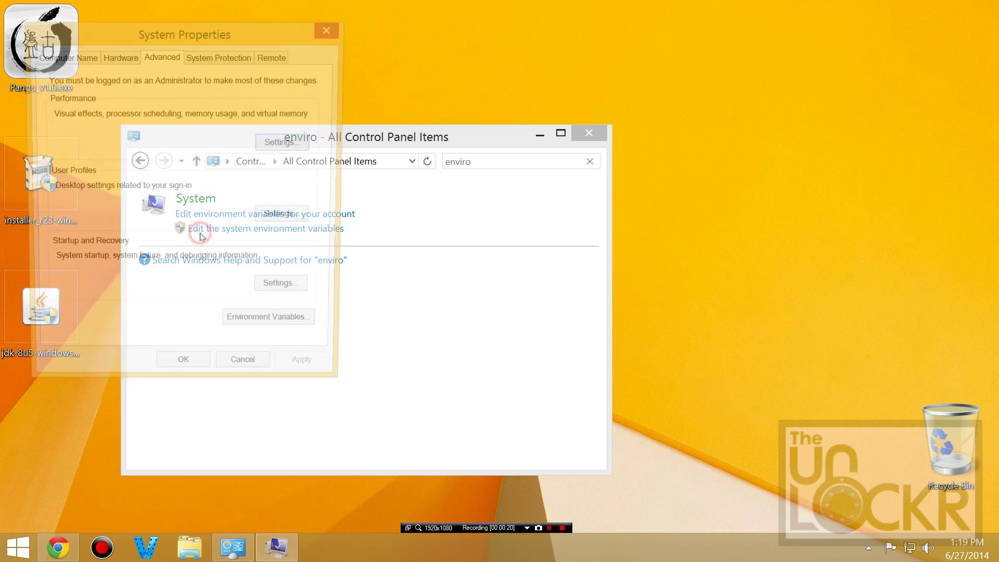
pyautogui.click(595, 129)
pyautogui.moveTo(261, 19); pyautogui.dragTo(658, 43)
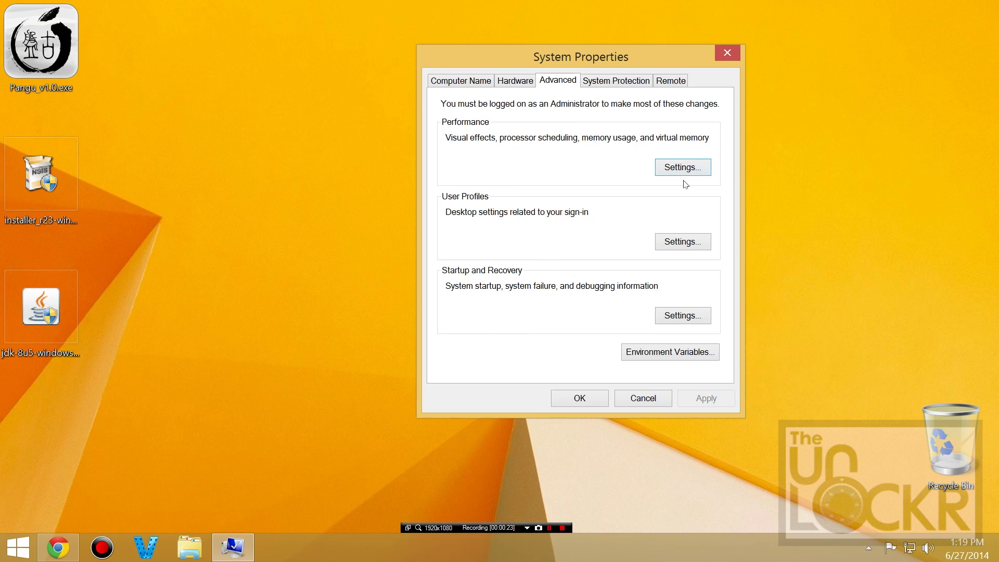
pyautogui.click(660, 352)
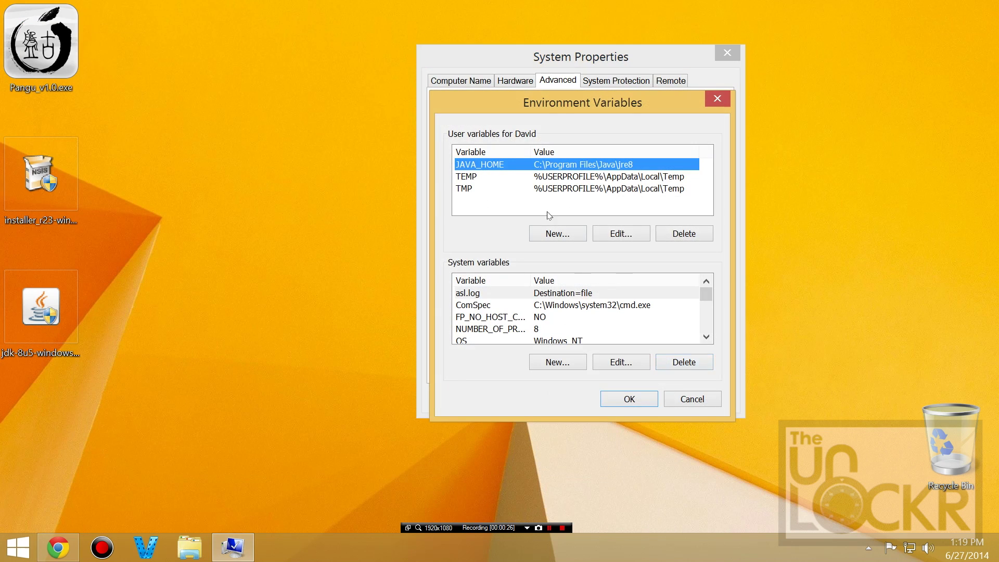
# Open the JAVA_HOME user variable (C:\Program Files\Java\jre8) for editing, then open File Explorer.
pyautogui.click(556, 231)
pyautogui.click(683, 227)
pyautogui.doubleClick(482, 167)
pyautogui.doubleClick(599, 178)
pyautogui.click(620, 176)
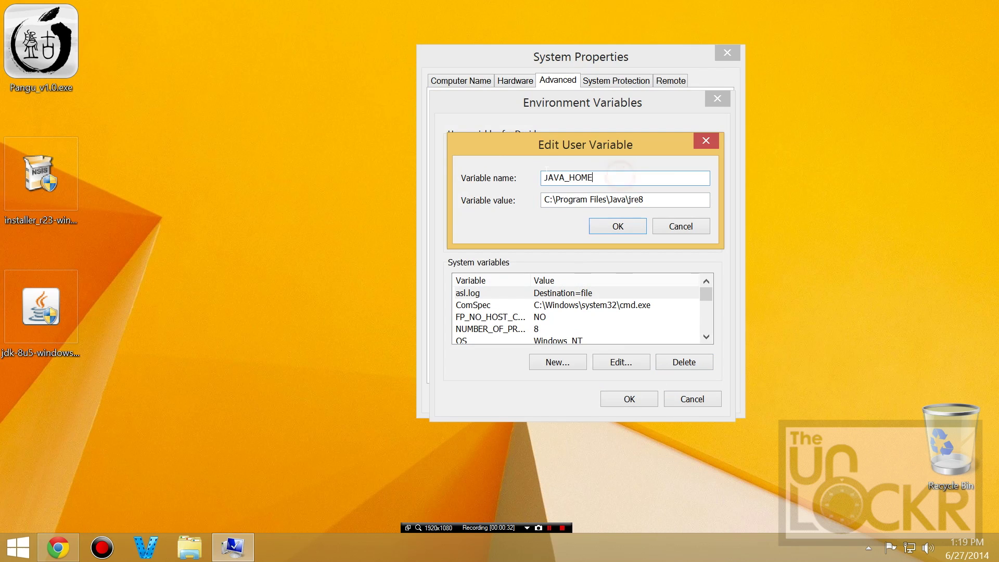
pyautogui.moveTo(544, 201)
pyautogui.mouseDown()
pyautogui.moveTo(646, 200)
pyautogui.moveTo(536, 202)
pyautogui.mouseUp()
pyautogui.click(657, 200)
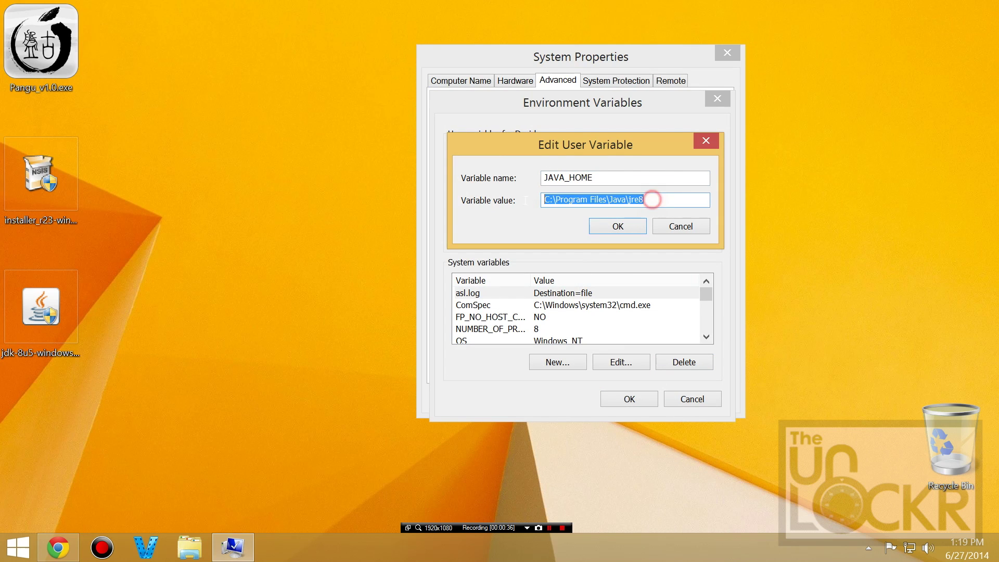
pyautogui.click(551, 199)
pyautogui.press('super+e')
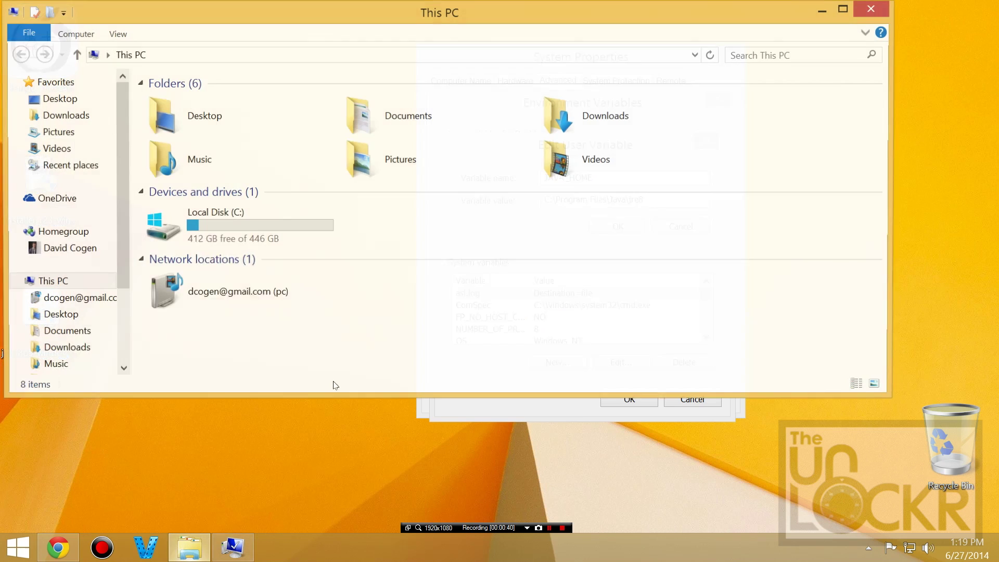
# Browse to C:\Program Files\Java and confirm the jre8 folder exists.
pyautogui.doubleClick(238, 229)
pyautogui.click(222, 153)
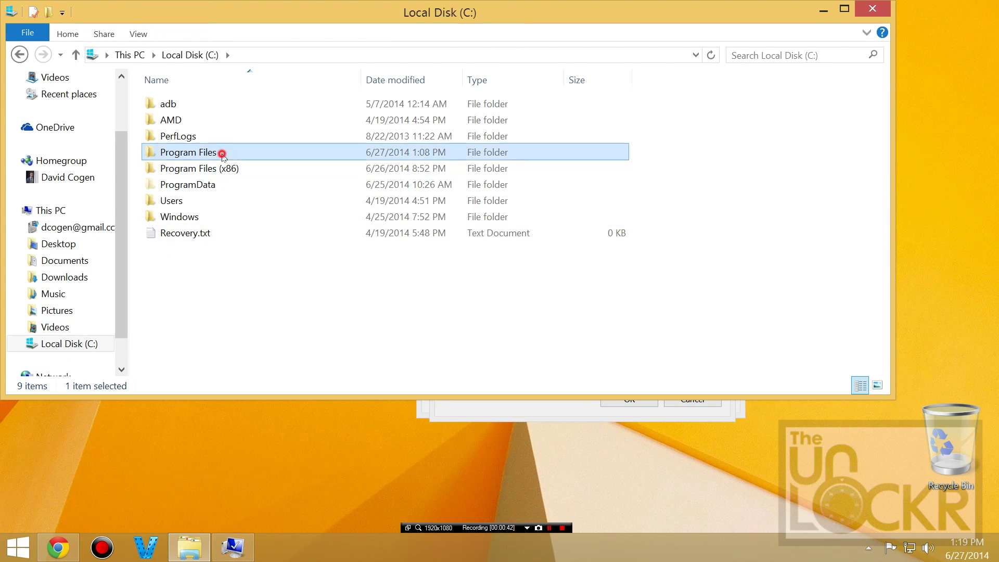
pyautogui.doubleClick(223, 154)
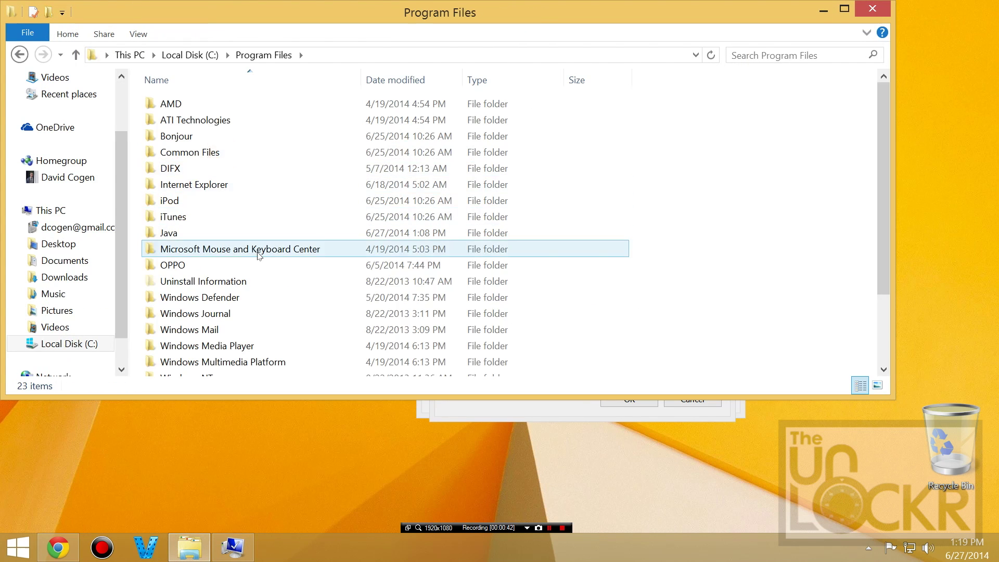
pyautogui.doubleClick(216, 234)
pyautogui.click(168, 122)
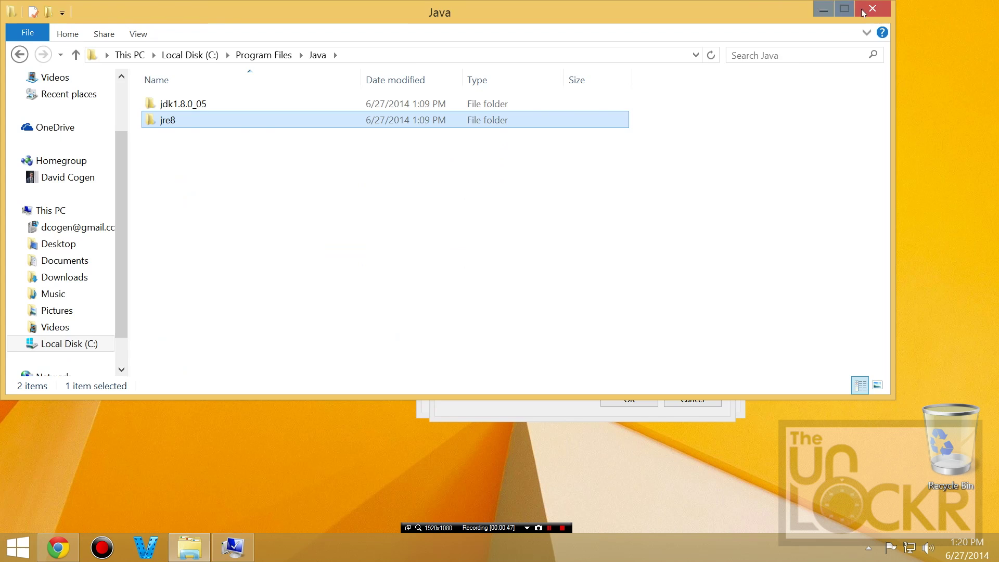
# Minimize Explorer, confirm the JAVA_HOME edit, and close Environment Variables with OK.
pyautogui.click(823, 10)
pyautogui.click(618, 226)
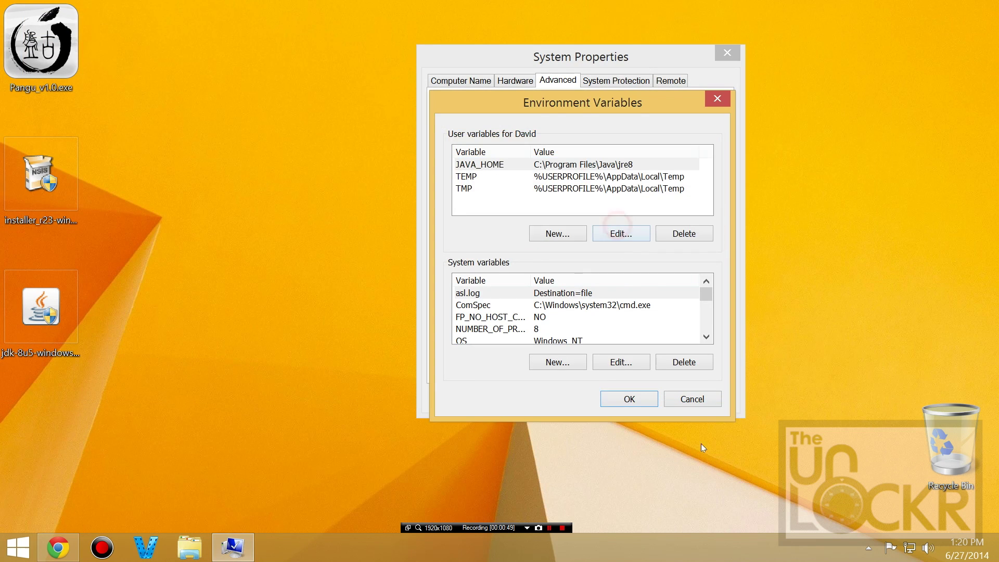
pyautogui.click(620, 398)
# Close System Properties and run the SDK installer, accepting the detected JDK and current-user install.
pyautogui.click(598, 398)
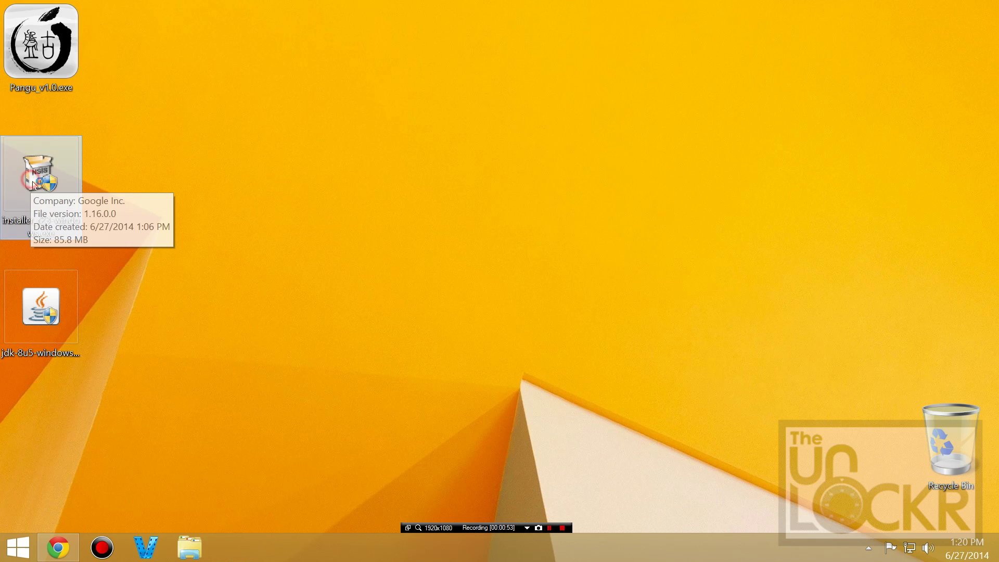
pyautogui.doubleClick(32, 183)
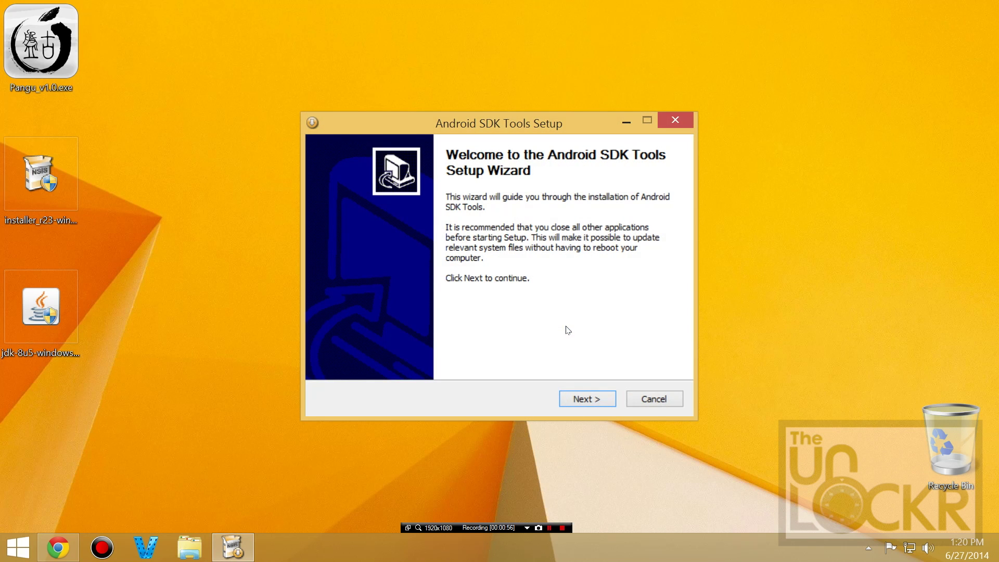
pyautogui.click(598, 398)
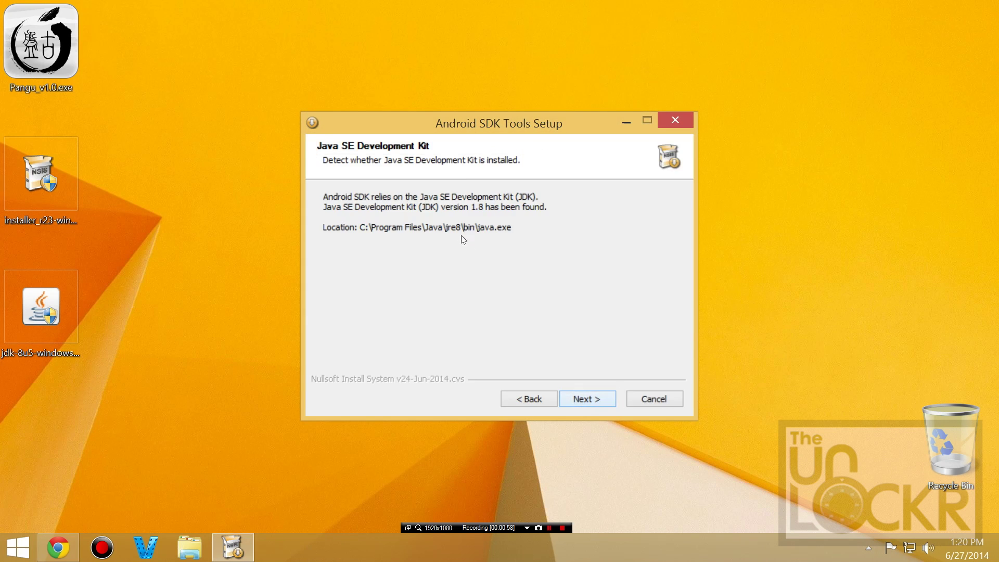
pyautogui.click(582, 406)
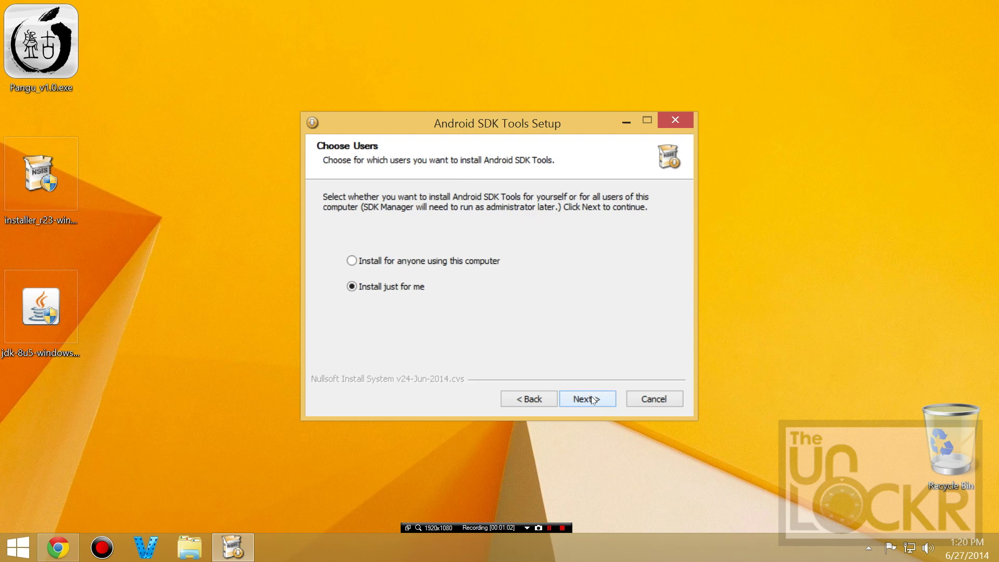
pyautogui.click(588, 399)
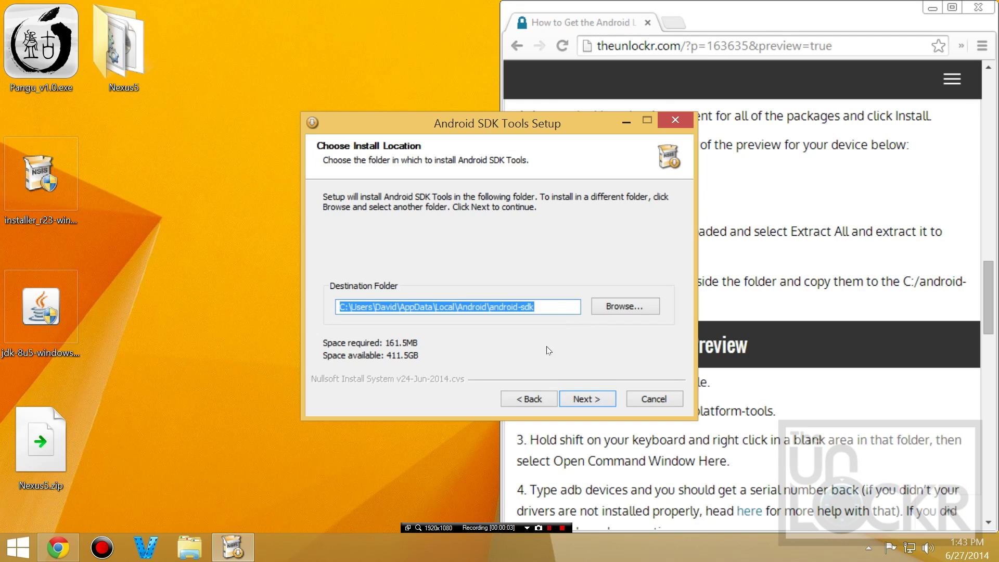
# Set the destination folder to C:\android-sdk, install, and finish with SDK Manager launching.
pyautogui.moveTo(352, 308); pyautogui.dragTo(480, 298)
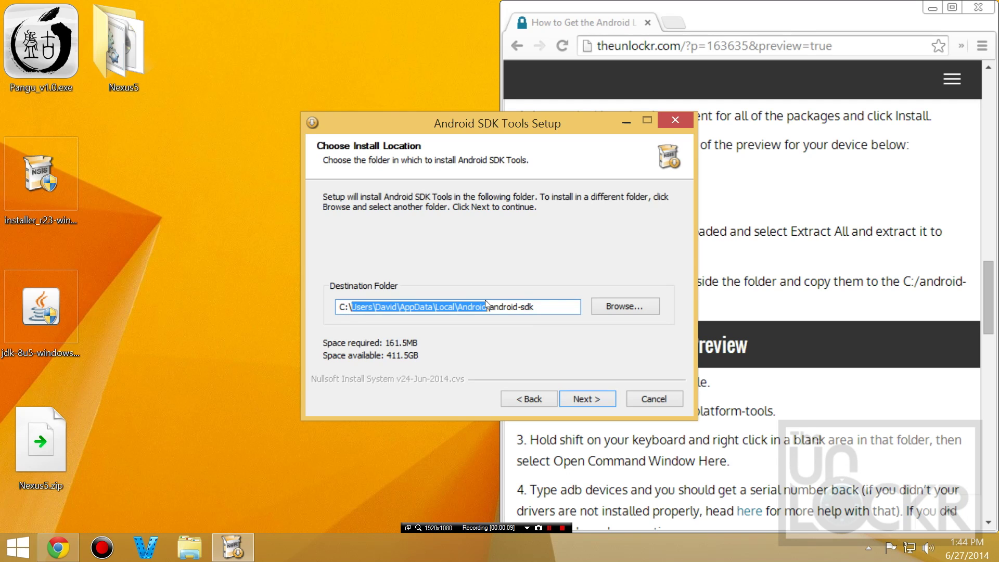
pyautogui.press('BackSpace')
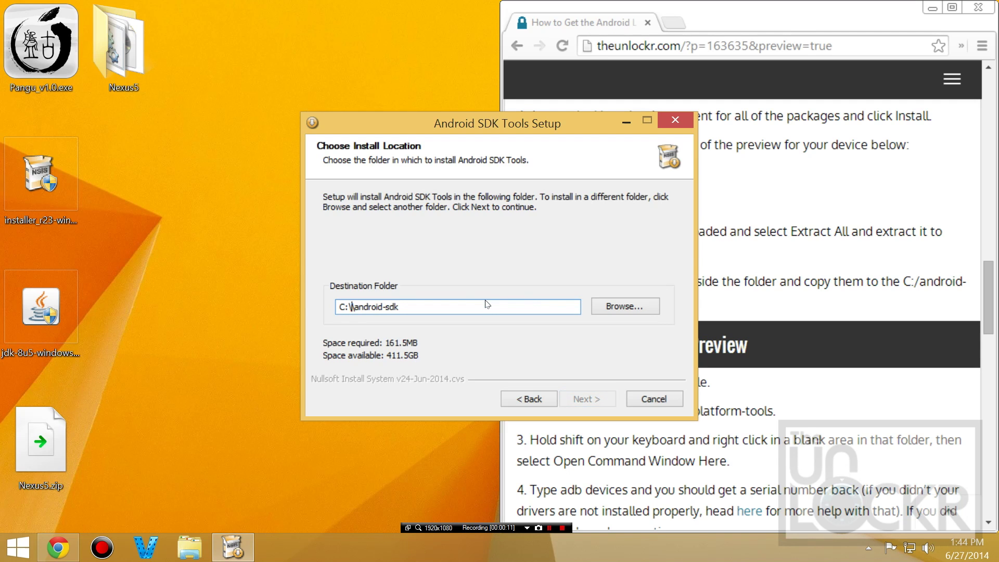
pyautogui.press('BackSpace')
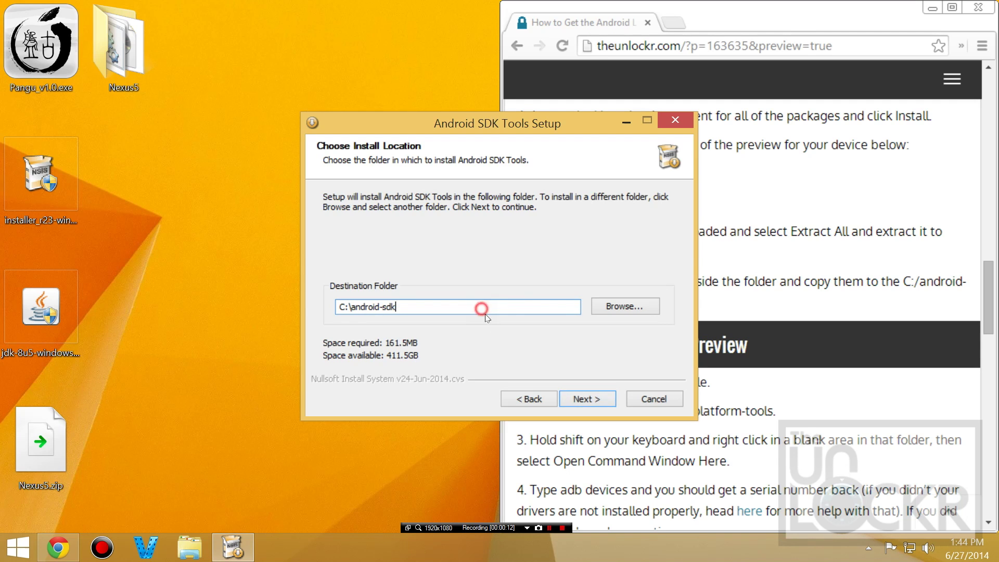
pyautogui.click(584, 400)
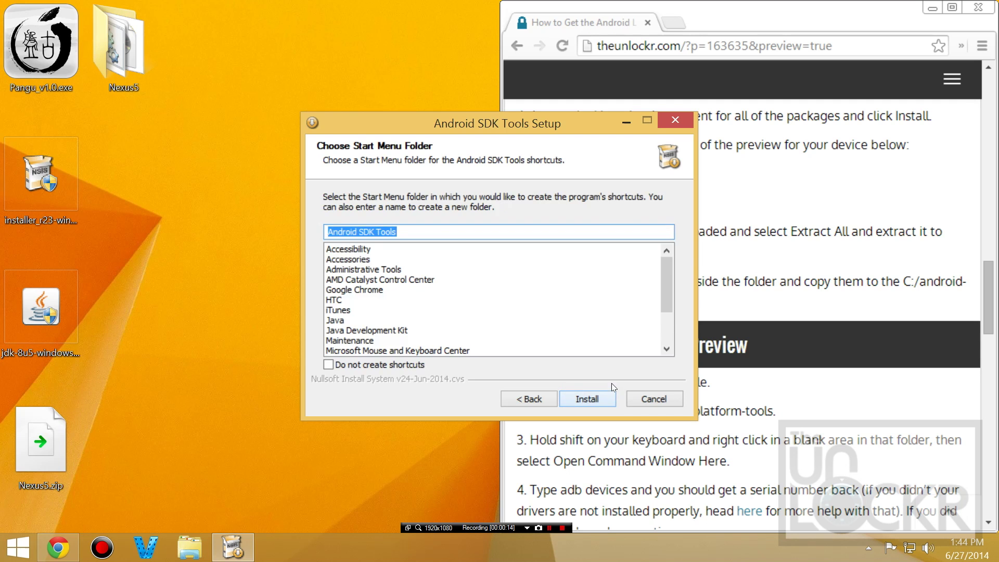
pyautogui.click(591, 398)
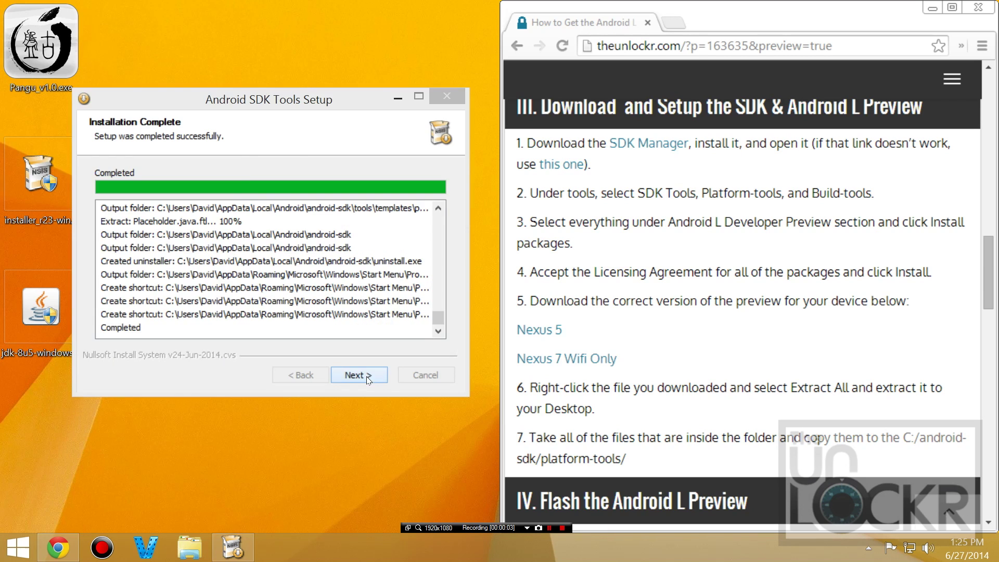
pyautogui.click(363, 375)
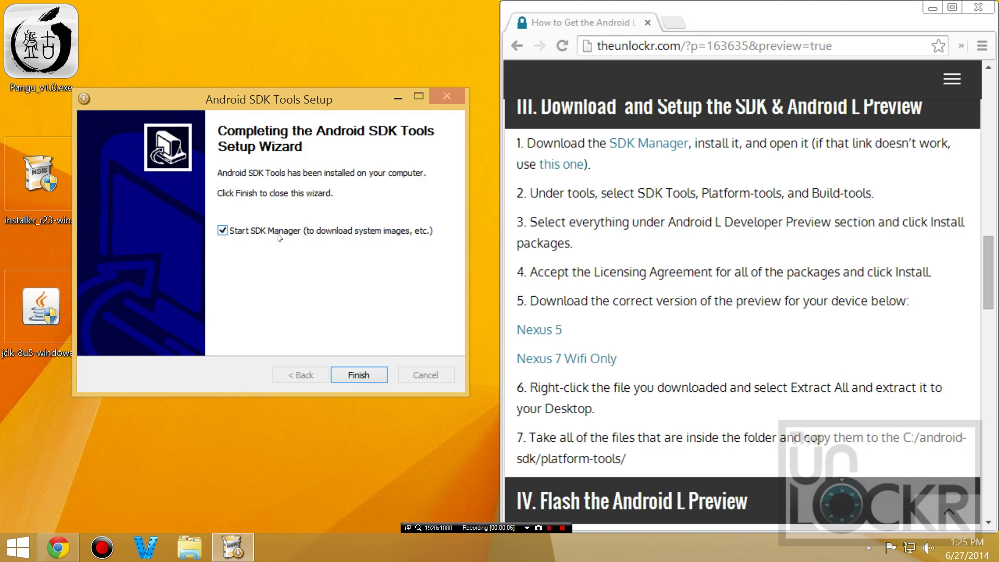
pyautogui.click(369, 375)
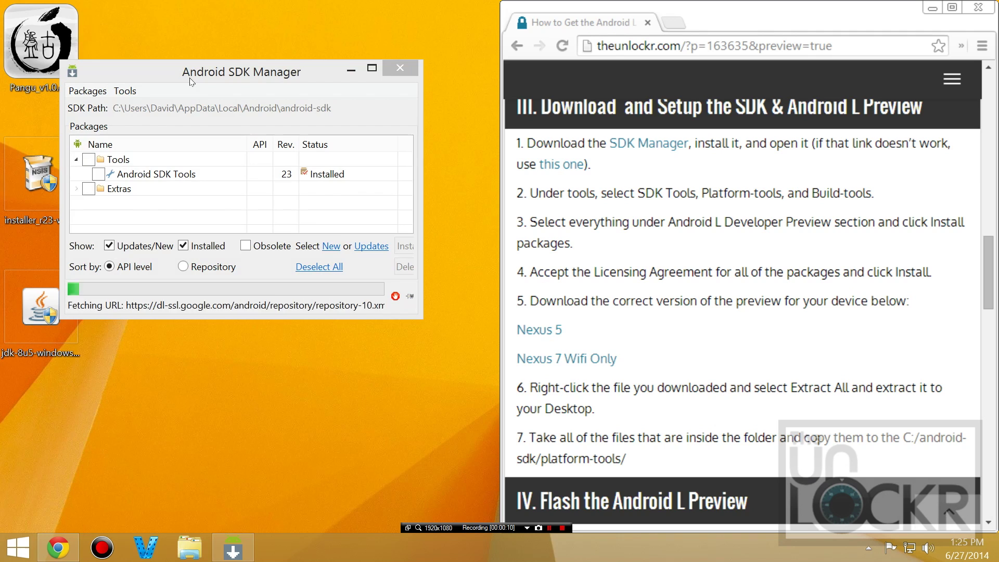
# Mark SDK Tools, Platform-tools, Build-tools and the Android L preview packages for installation.
pyautogui.click(189, 72)
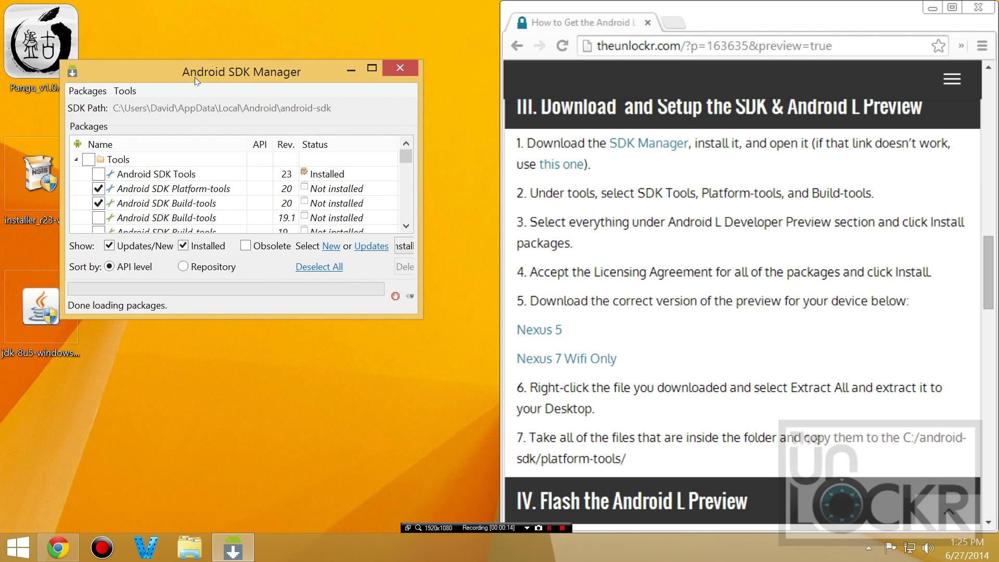
pyautogui.click(98, 176)
pyautogui.click(98, 188)
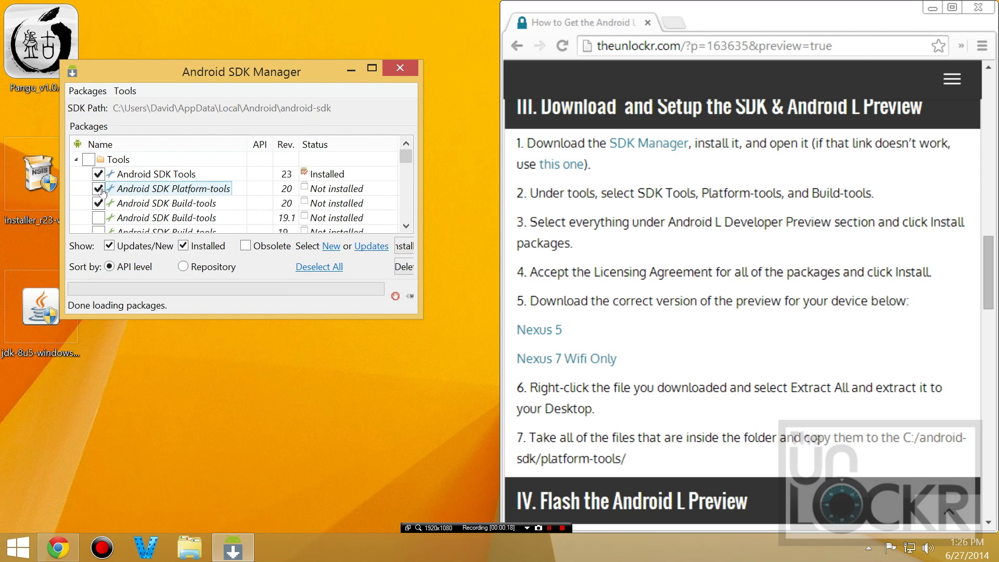
pyautogui.click(132, 204)
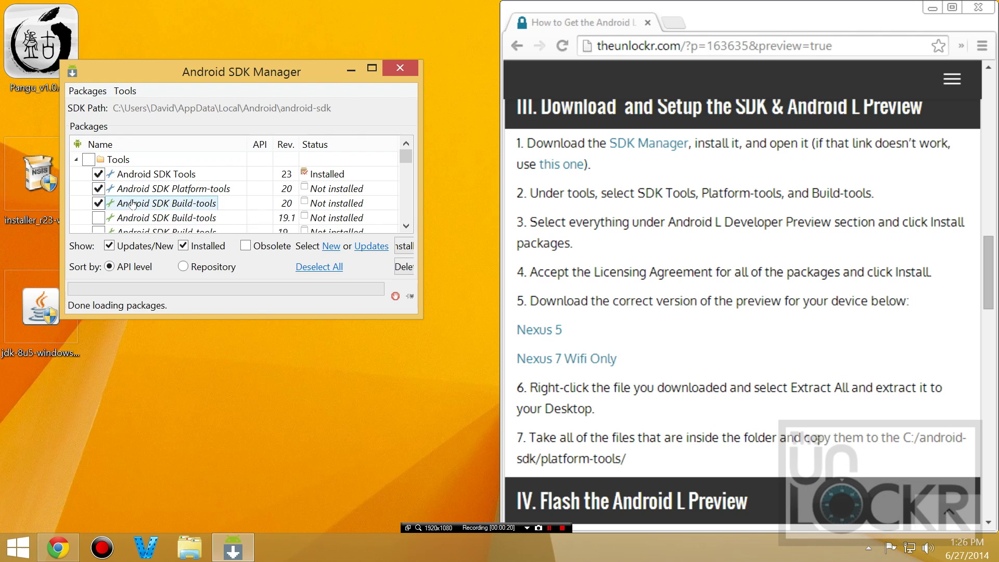
pyautogui.click(77, 160)
pyautogui.press('Down')
pyautogui.press('Down')
pyautogui.press('Down')
pyautogui.press('Down')
pyautogui.press('Down')
pyautogui.press('Down')
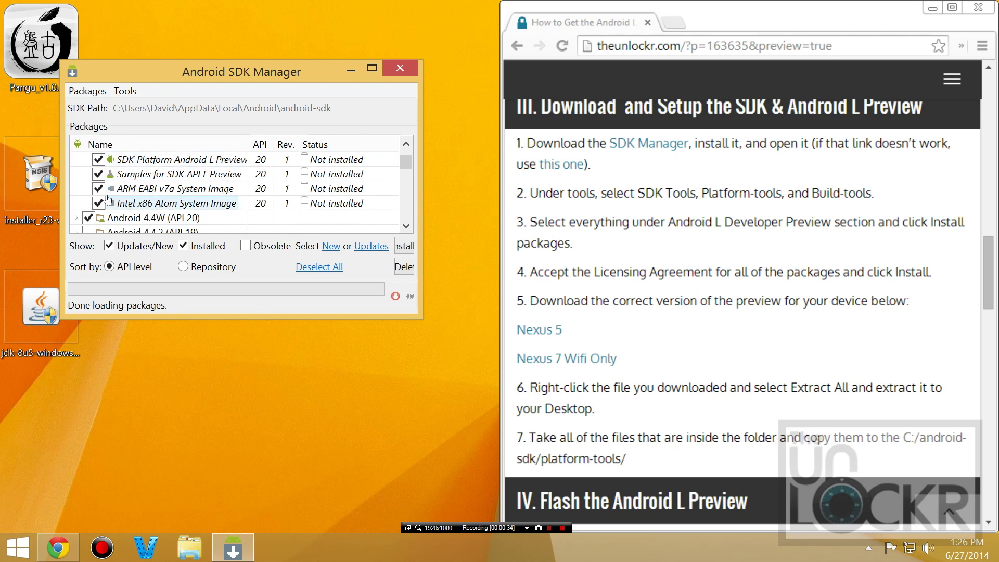
pyautogui.scroll(2, 106, 200)
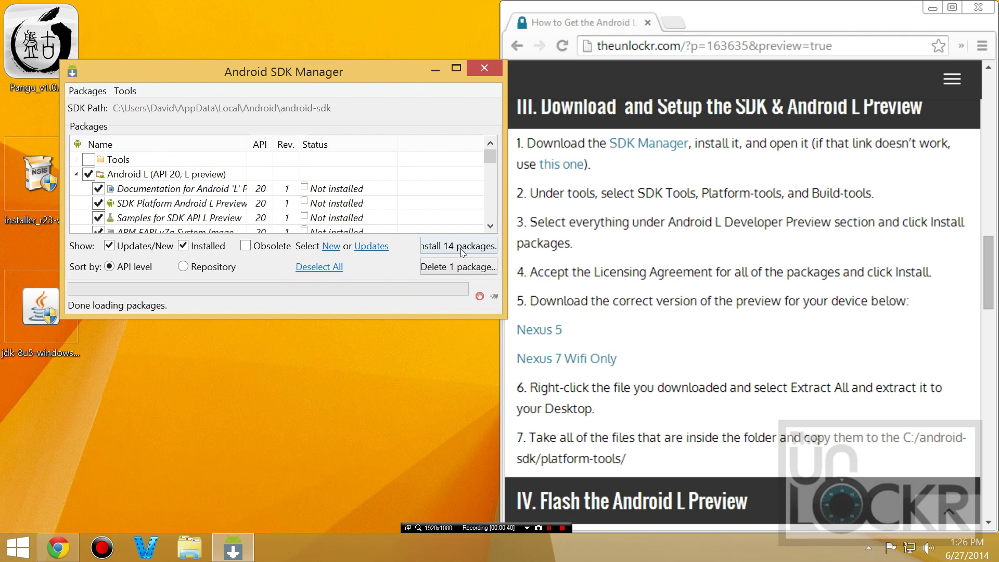
# Install the 14 selected packages with all licences accepted, then close the SDK Manager.
pyautogui.click(458, 247)
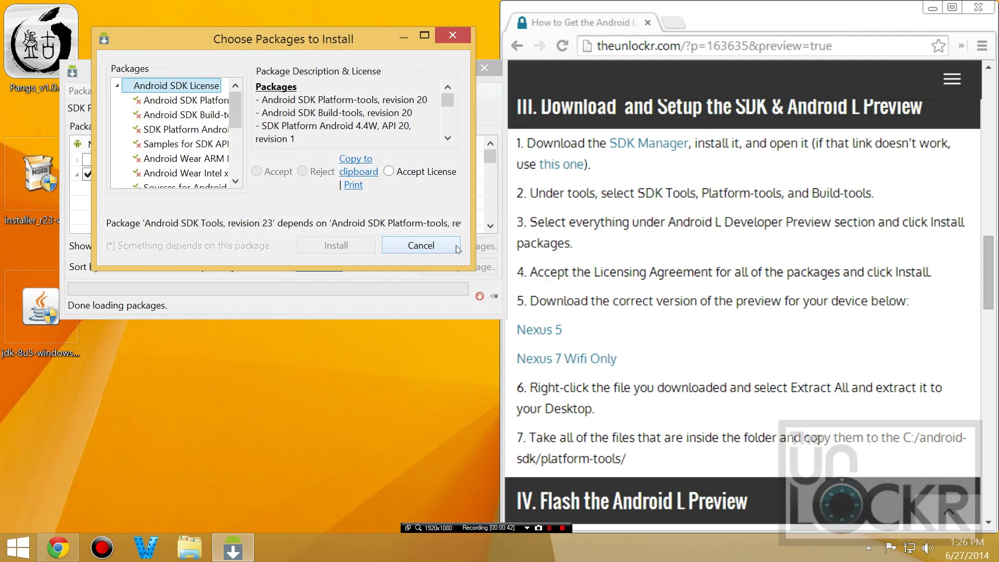
pyautogui.click(391, 173)
pyautogui.click(336, 244)
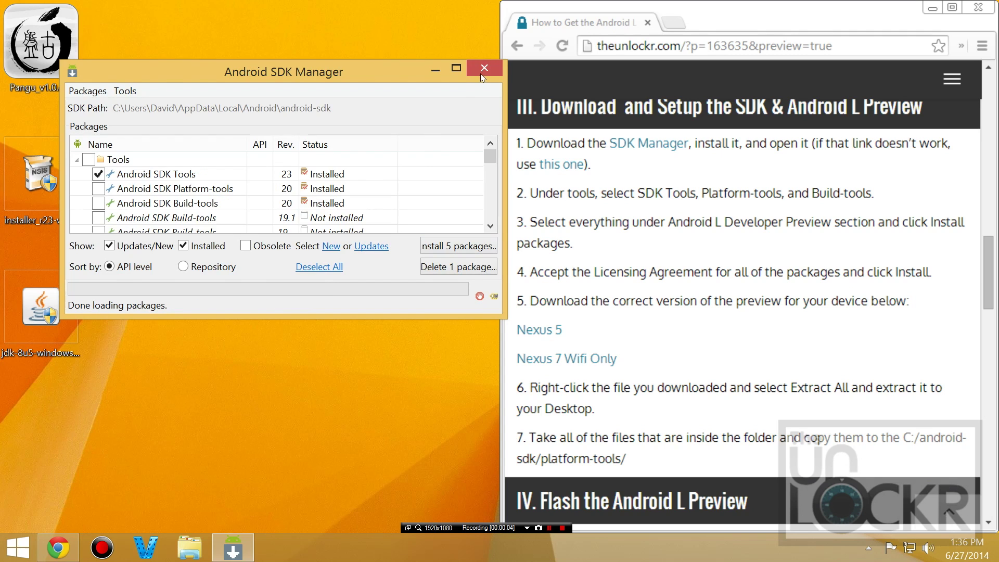
pyautogui.click(482, 72)
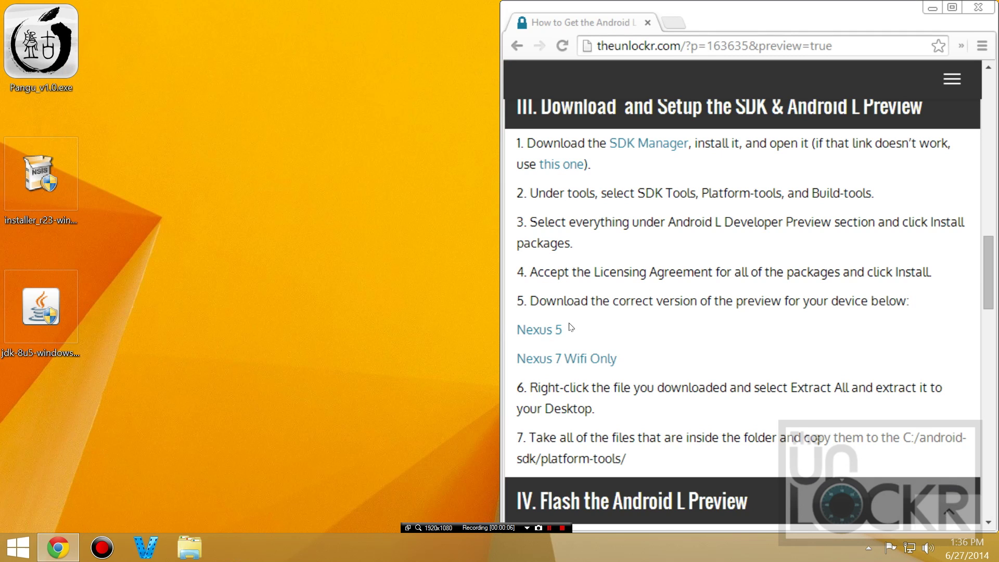
# Download the 431 MB Nexus5.zip from Google Drive to the Desktop, bypassing the scan warning, and close the tab.
pyautogui.click(539, 333)
pyautogui.click(538, 334)
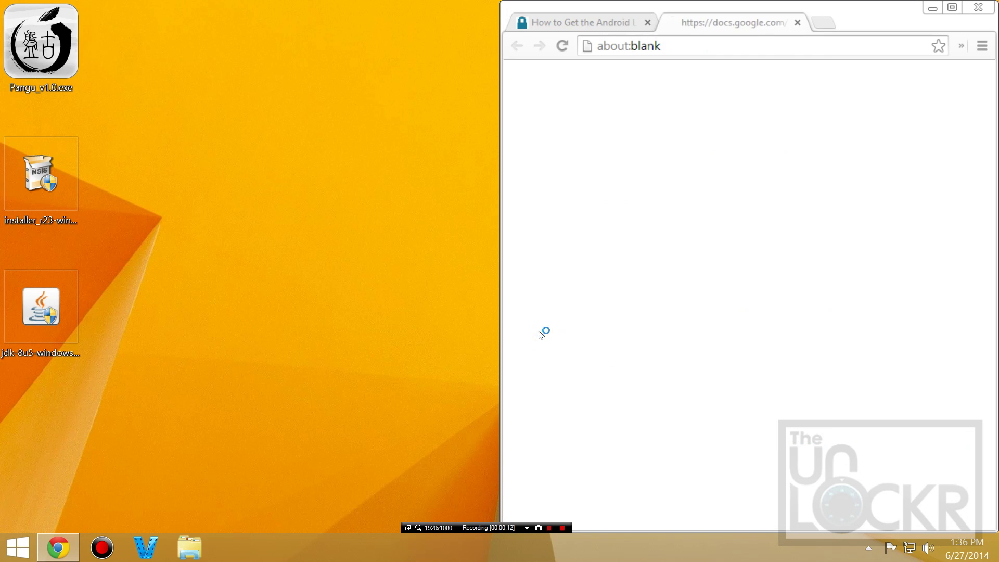
pyautogui.click(641, 218)
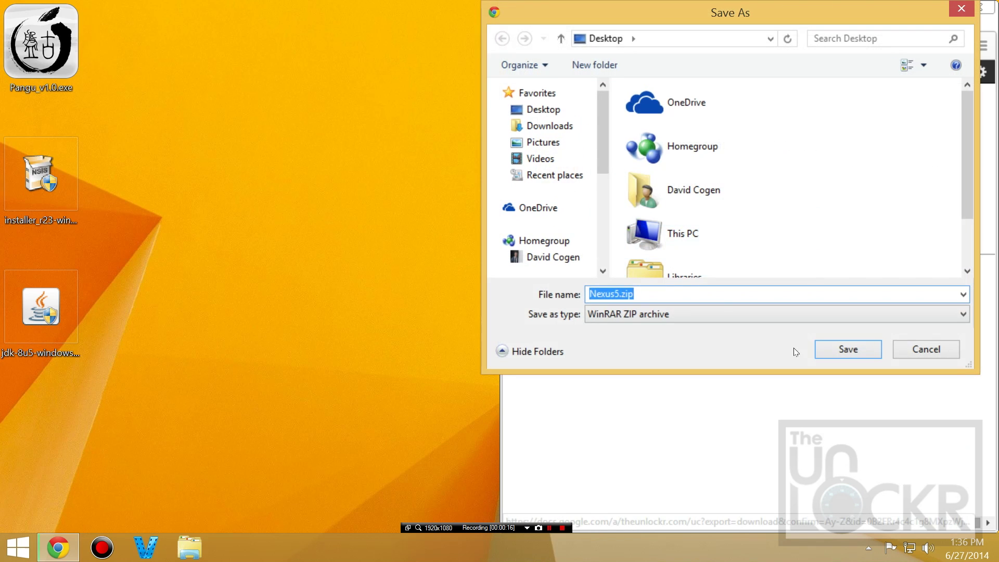
pyautogui.click(851, 349)
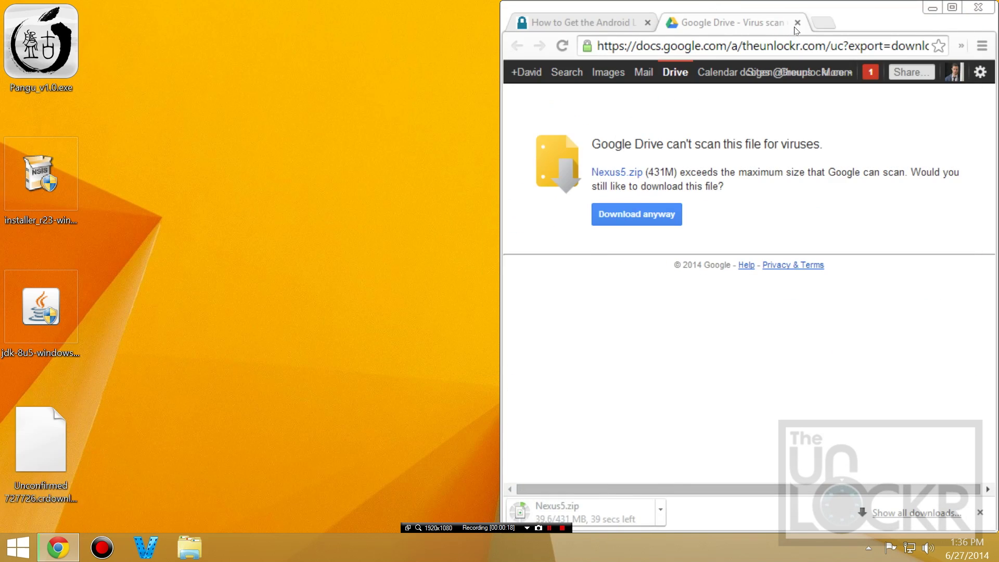
pyautogui.click(796, 23)
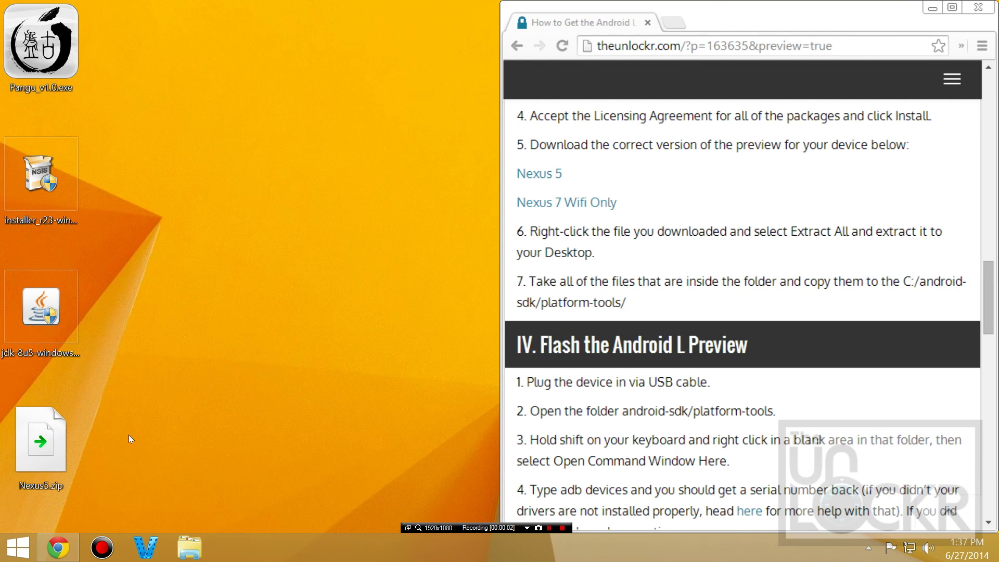
# Extract Nexus5.zip into a Nexus5 folder on the Desktop.
pyautogui.rightClick(50, 422)
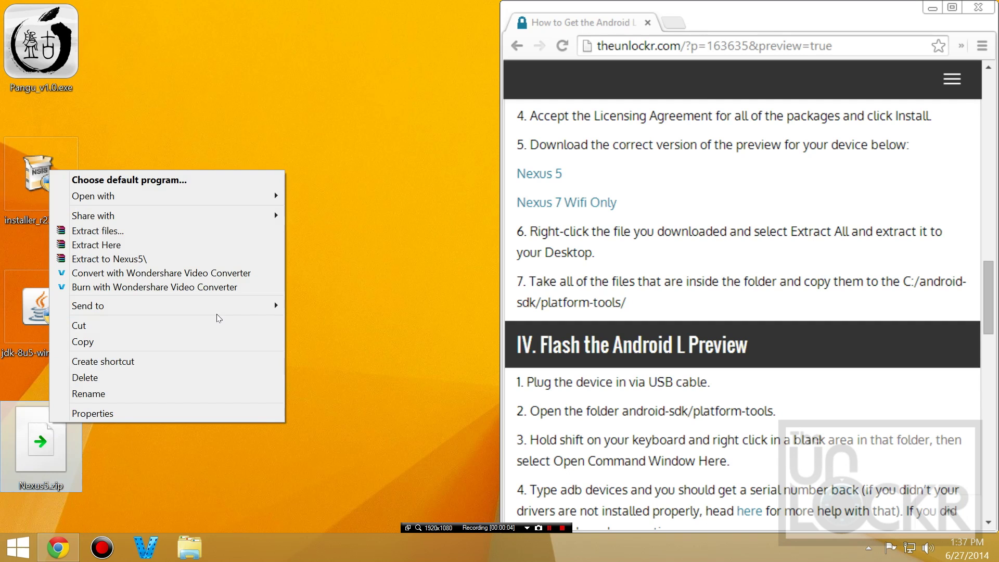
pyautogui.click(133, 232)
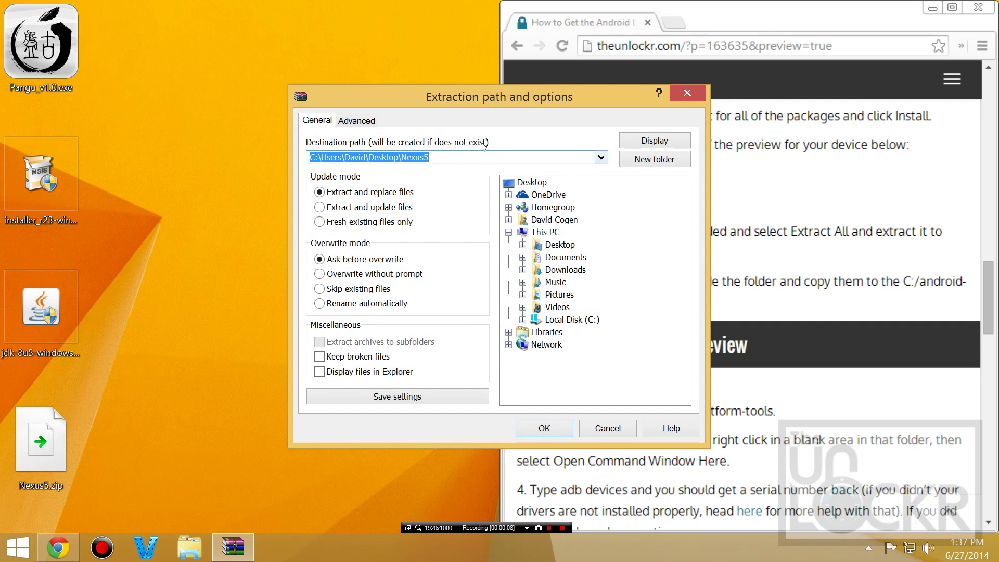
pyautogui.click(538, 427)
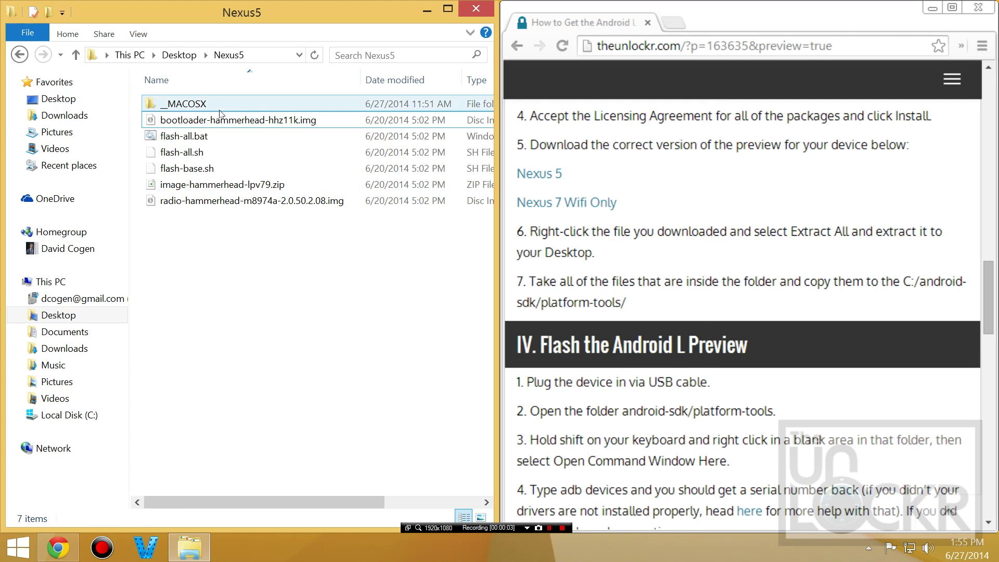
# Select and copy all seven extracted files.
pyautogui.click(207, 103)
pyautogui.keyDown('shift'); pyautogui.click(212, 202); pyautogui.keyUp('shift')
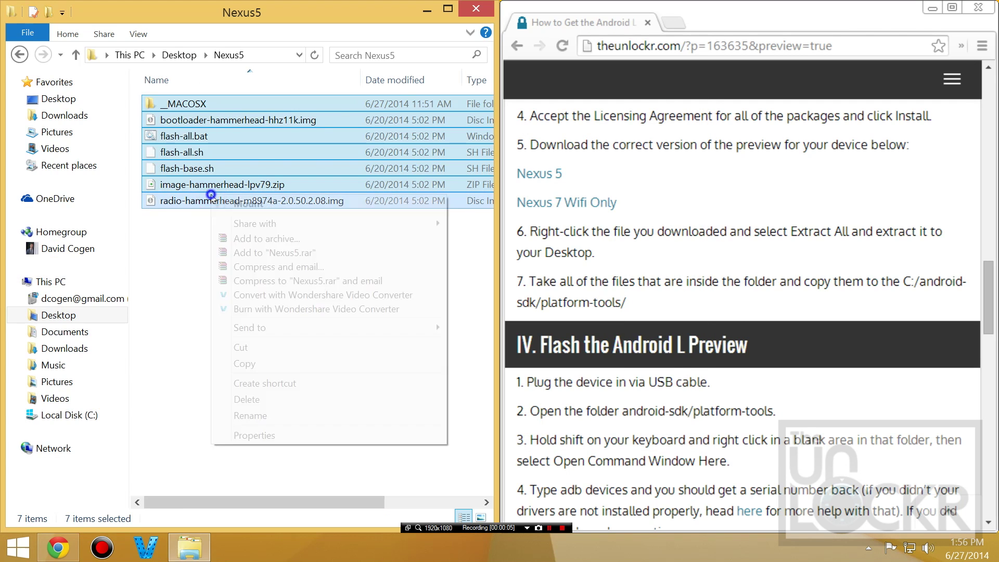
pyautogui.rightClick(213, 203)
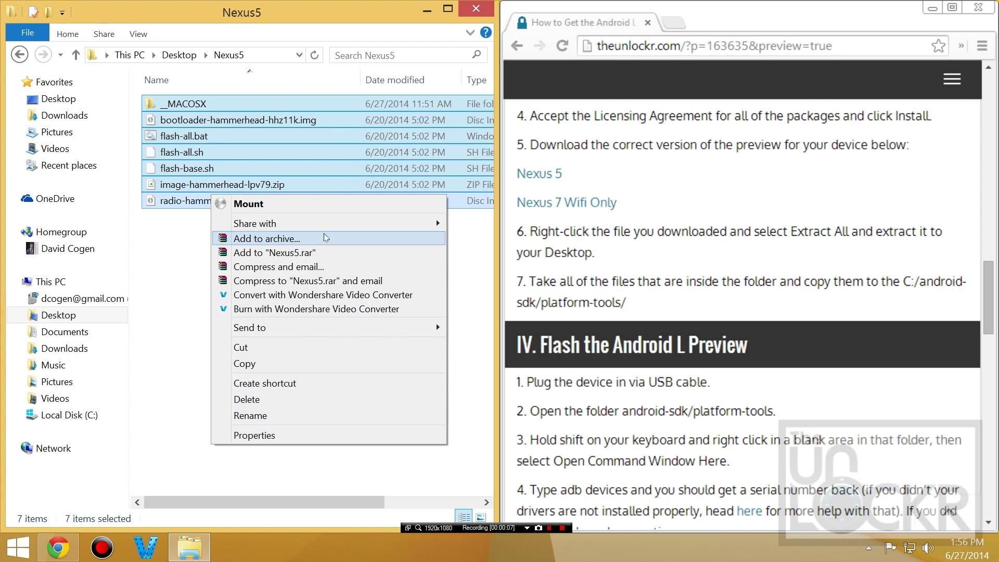
pyautogui.click(311, 364)
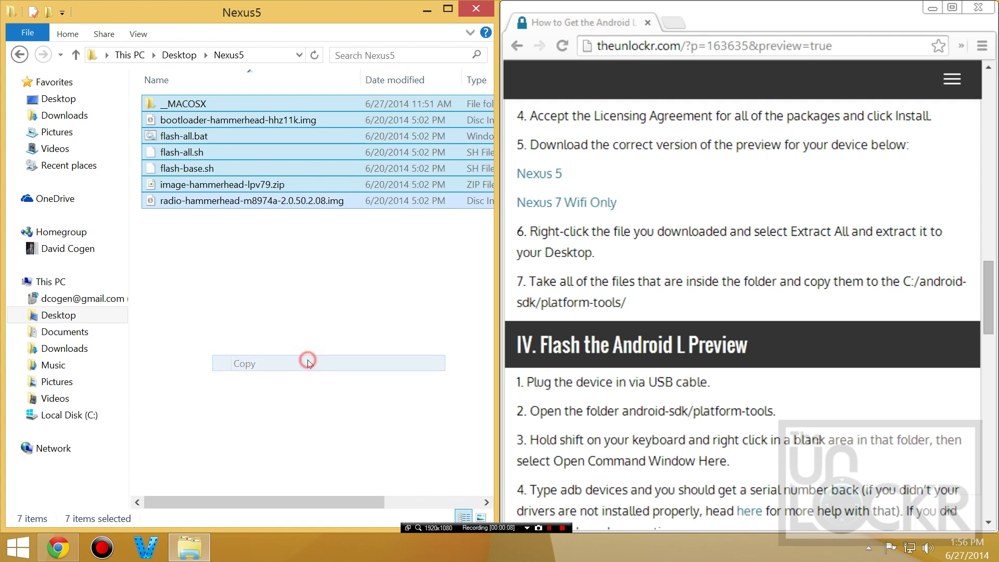
# Open C:\android-sdk\platform-tools and bring up its context menu to paste.
pyautogui.click(69, 415)
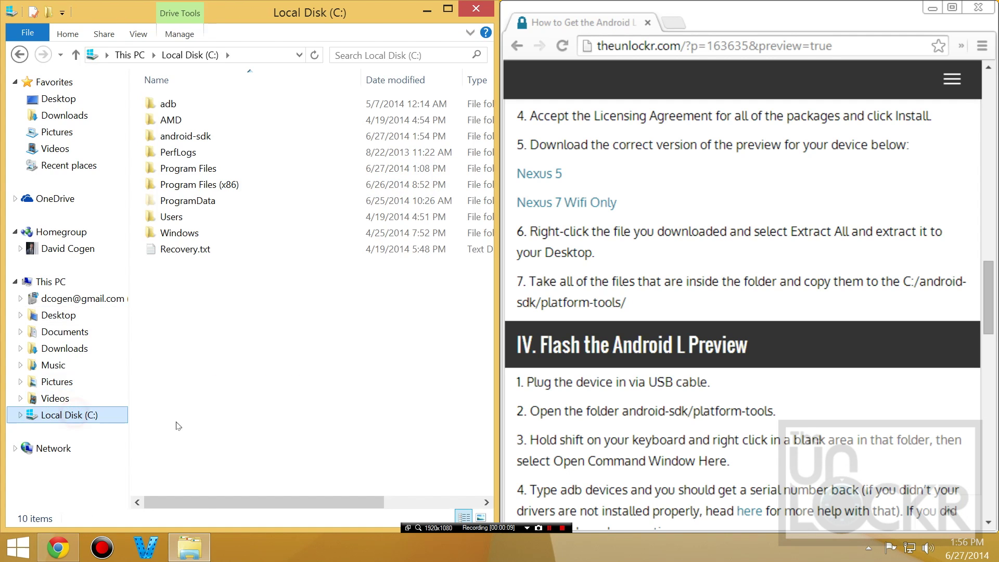
pyautogui.click(178, 135)
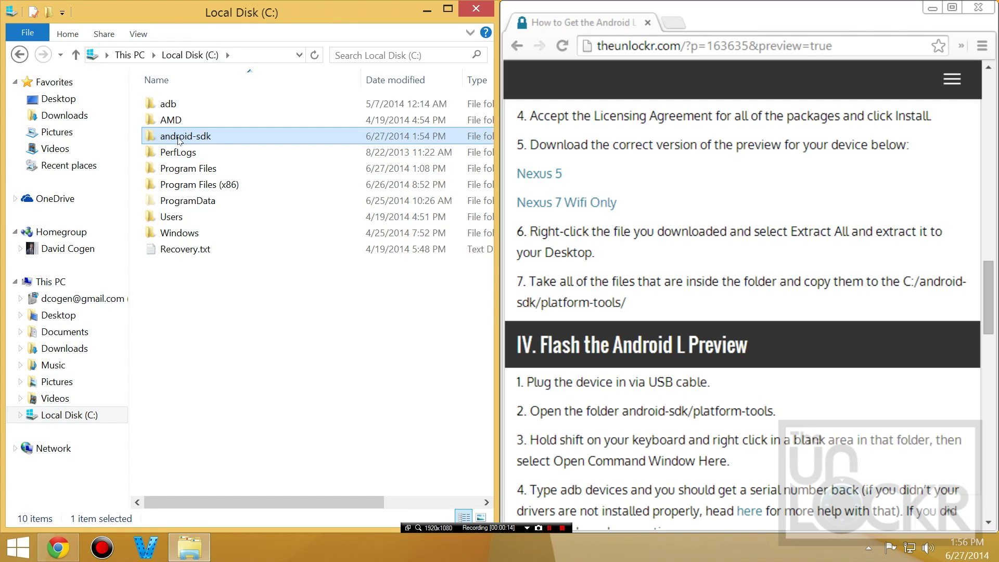
pyautogui.doubleClick(178, 135)
pyautogui.doubleClick(196, 168)
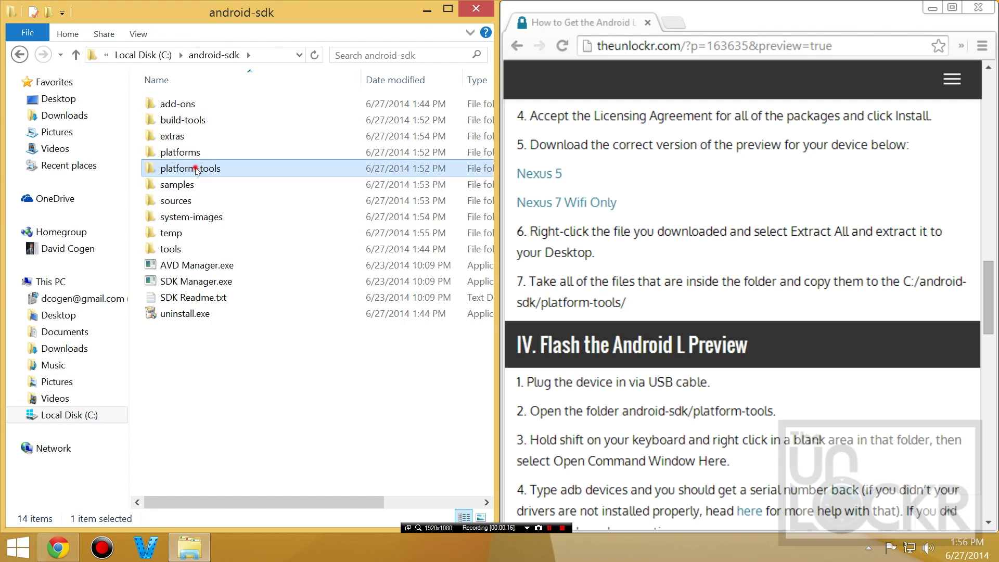
pyautogui.rightClick(185, 325)
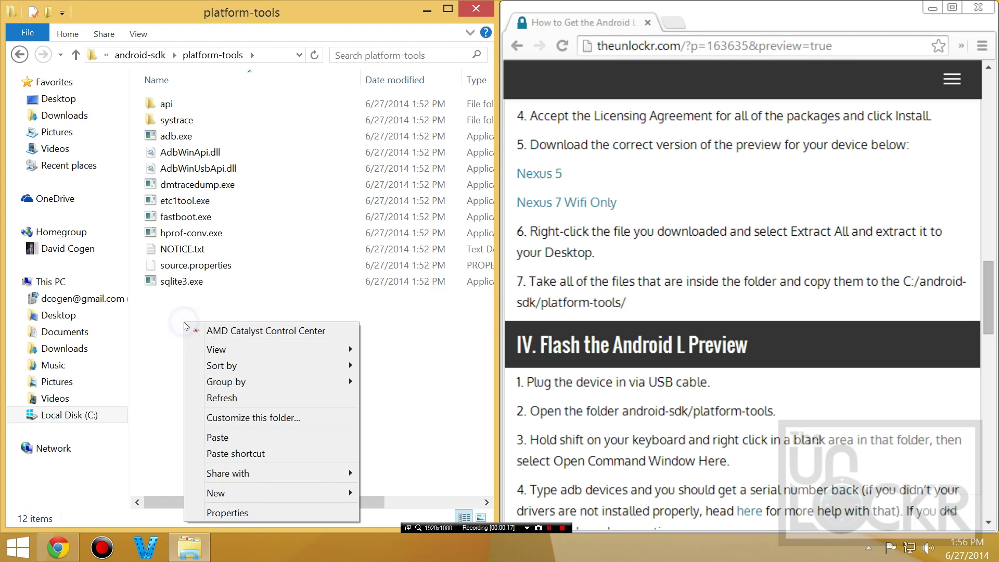
# Paste the extracted Nexus 5 image files into the platform-tools folder.
pyautogui.click(235, 439)
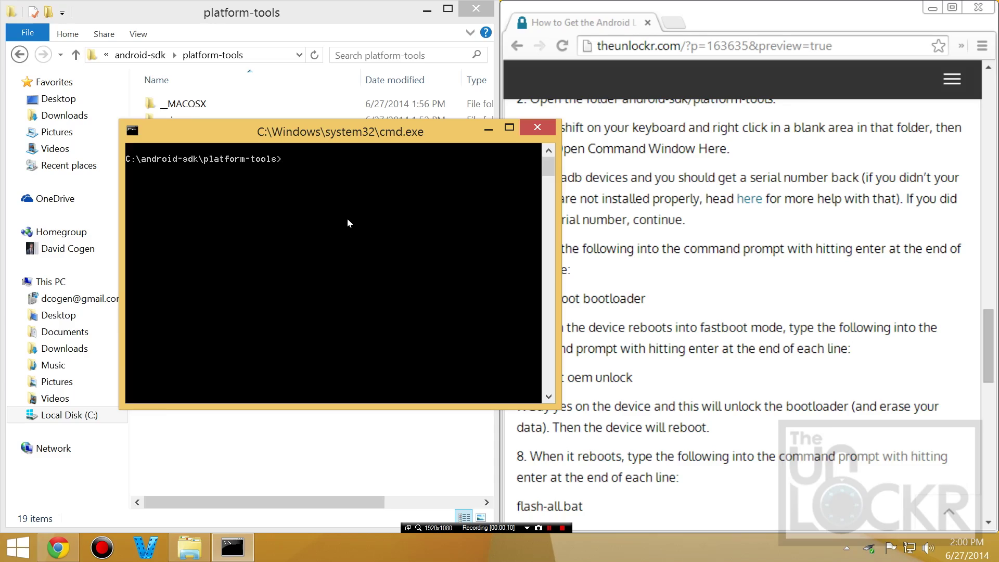
# Run adb devices to confirm the phone is attached, then adb reboot bootloader.
pyautogui.write('adb devices')
pyautogui.press('Return')
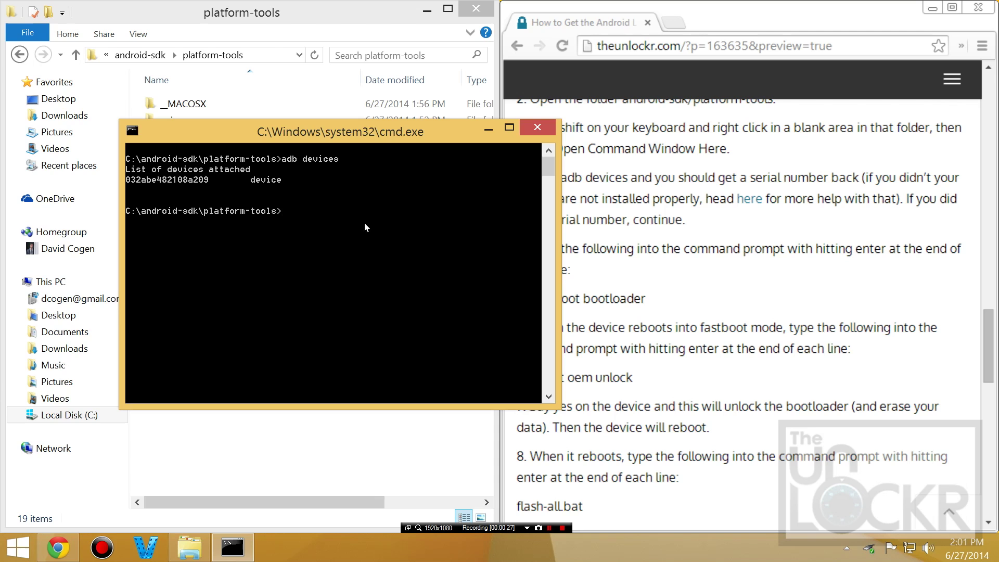
pyautogui.write('adb reb')
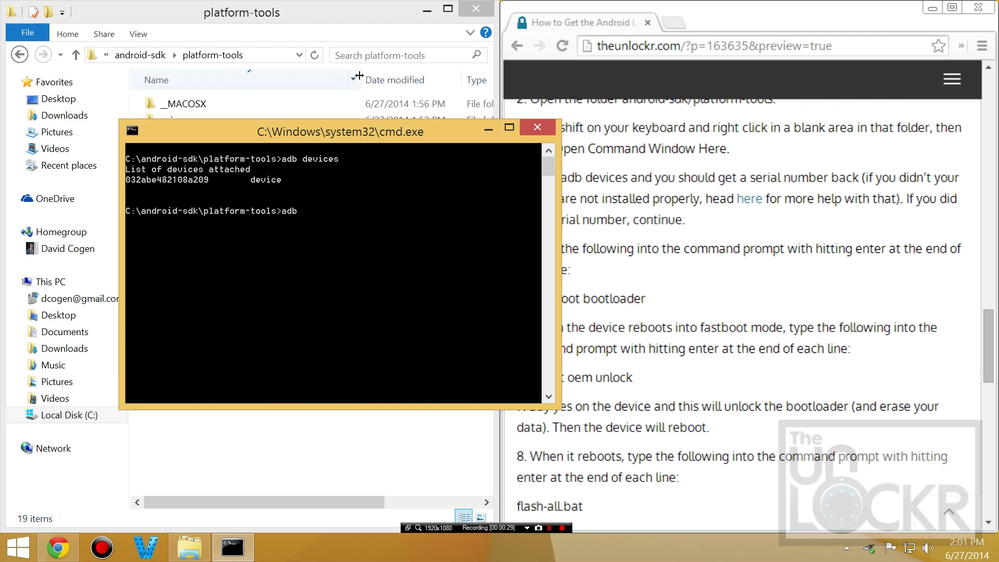
pyautogui.write('oot bootloader')
pyautogui.press('Return')
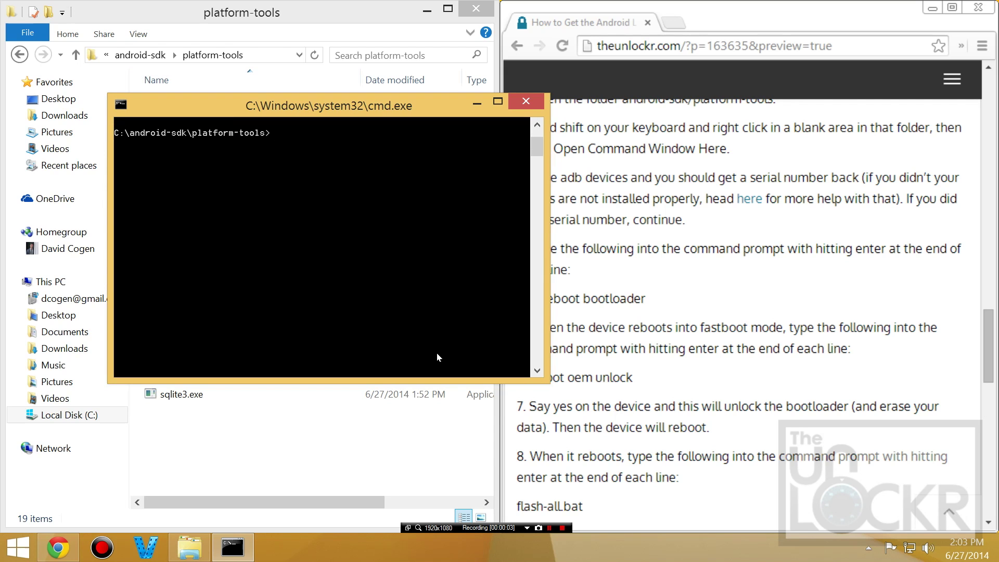
# Run fastboot oem unlock, then run flash-all.bat to flash the L preview.
pyautogui.write('astboot oem unlock')
pyautogui.press('Return')
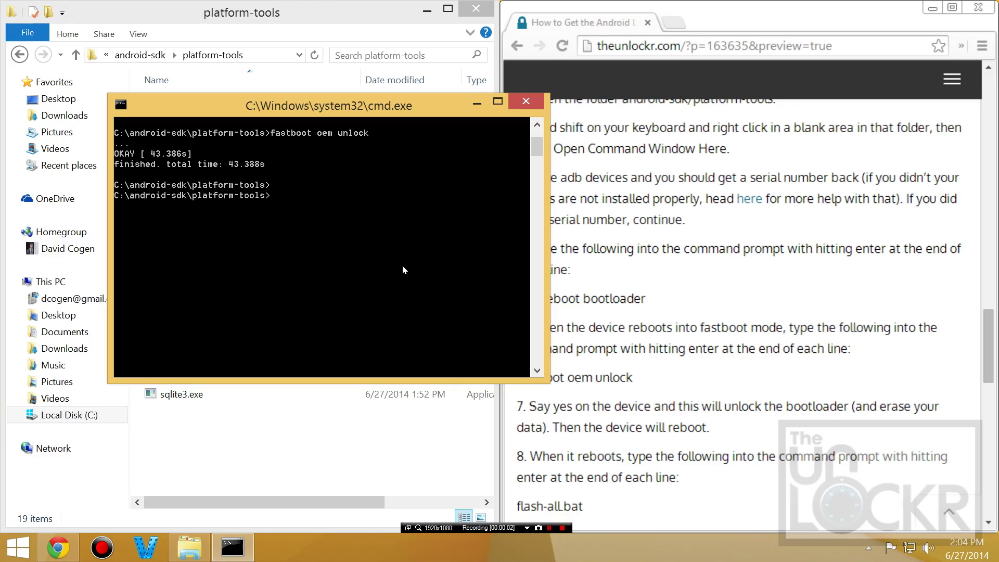
pyautogui.write('flash-all.bat')
pyautogui.press('Return')
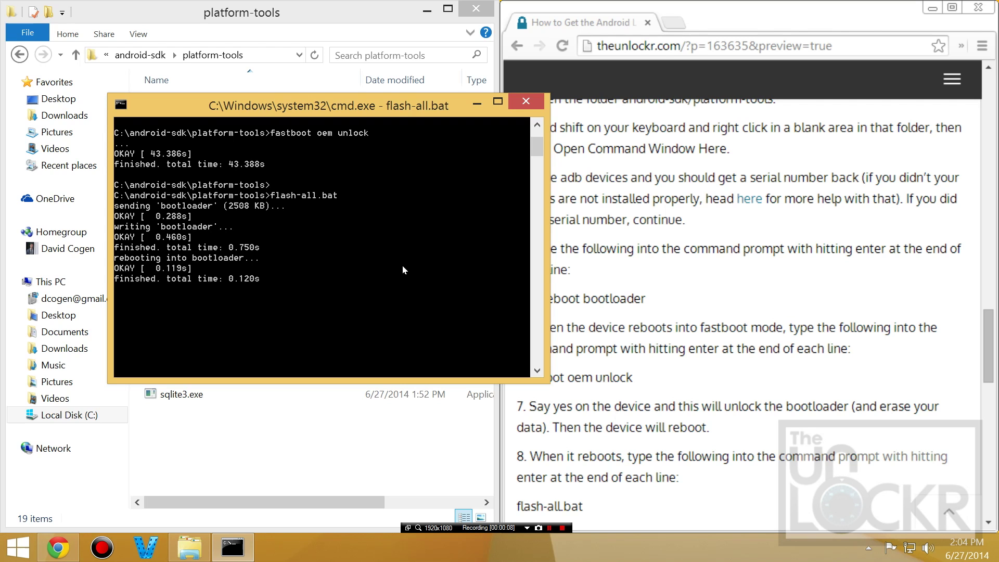